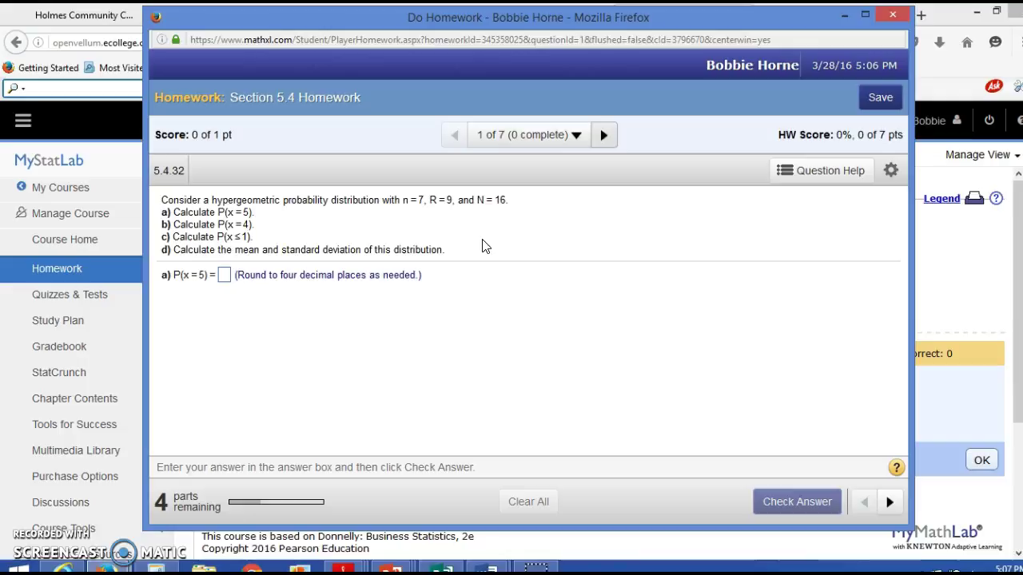
- Launch StatCrunch from Question Help and open its Stat menu toward the Calculators submenu
{"action": "left_click", "coordinate": [812, 172]}
{"action": "left_click", "coordinate": [783, 284]}
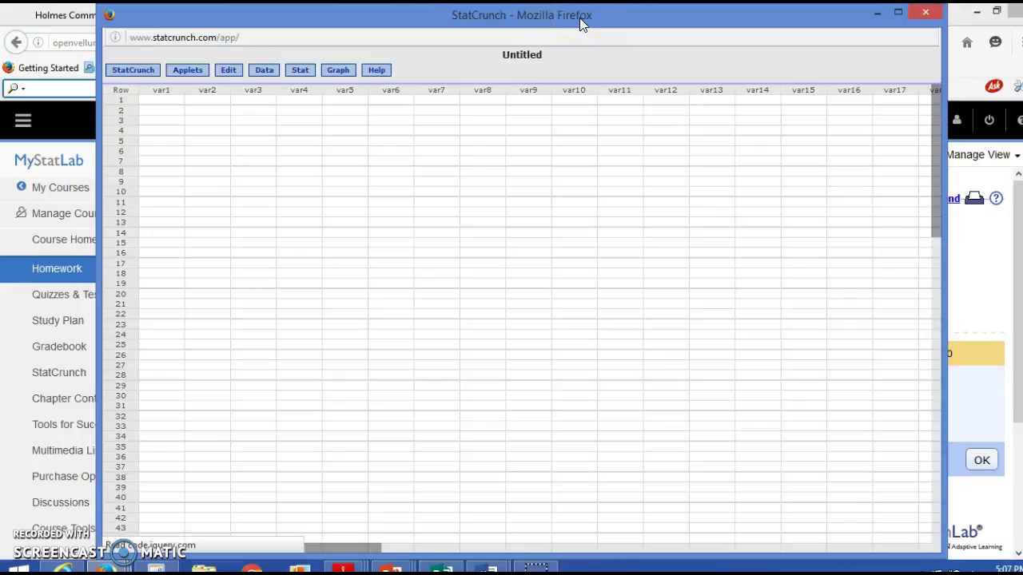
{"action": "left_click", "coordinate": [299, 69]}
{"action": "mouse_move", "coordinate": [310, 86]}
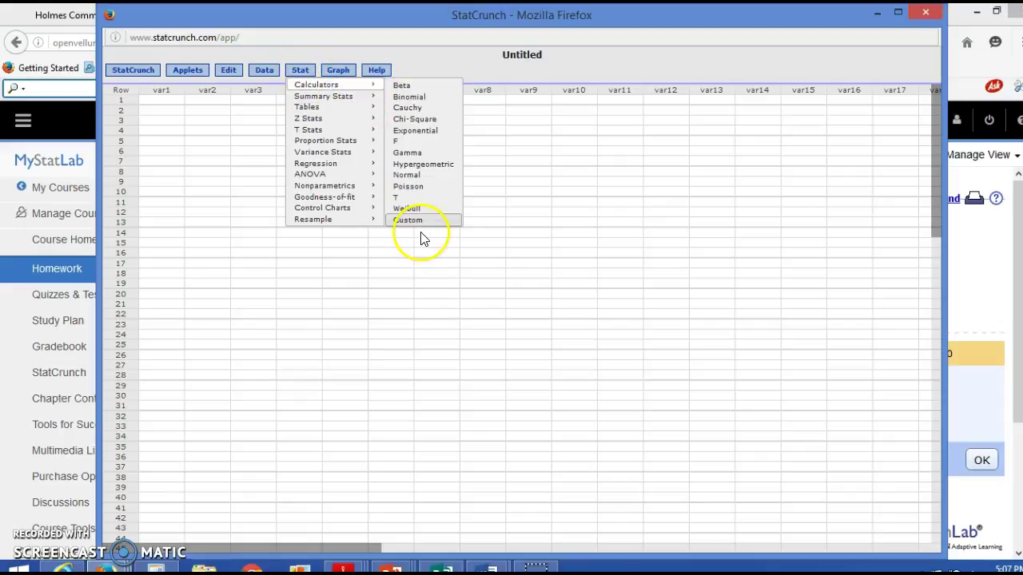
- Open the Hypergeometric calculator and set population n 16, successes m 9, sample k 7
{"action": "left_click", "coordinate": [432, 166]}
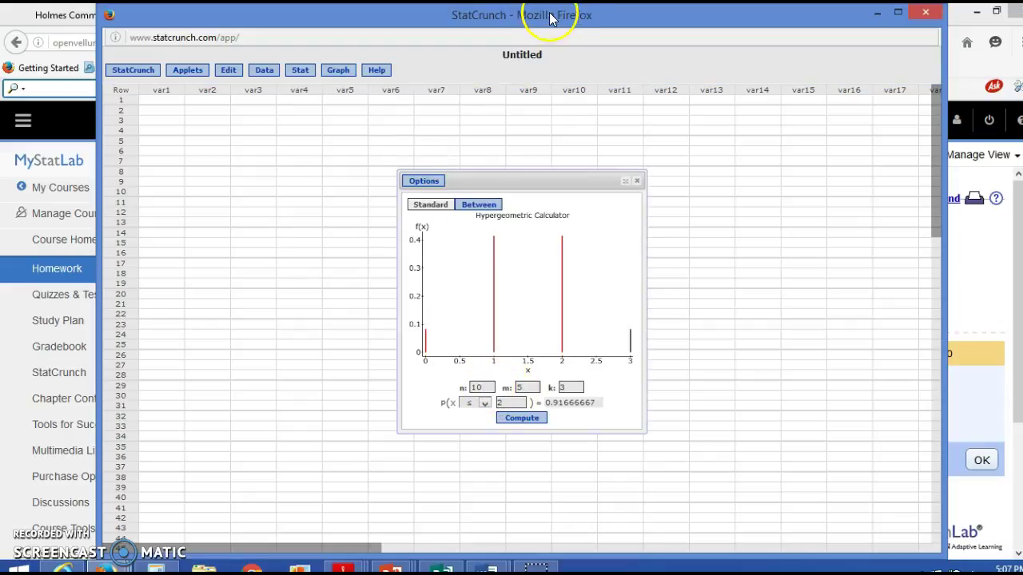
{"action": "left_click_drag", "start_coordinate": [549, 20], "coordinate": [560, 42]}
{"action": "left_click", "coordinate": [453, 432]}
{"action": "key", "text": "BackSpace"}
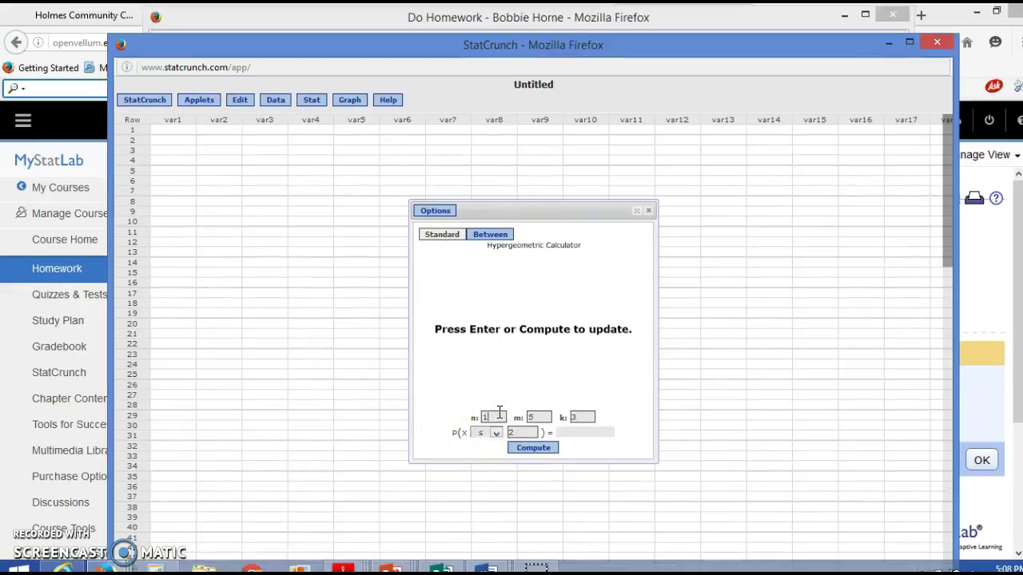
{"action": "type", "text": "6"}
{"action": "left_click", "coordinate": [548, 418]}
{"action": "left_click", "coordinate": [587, 417]}
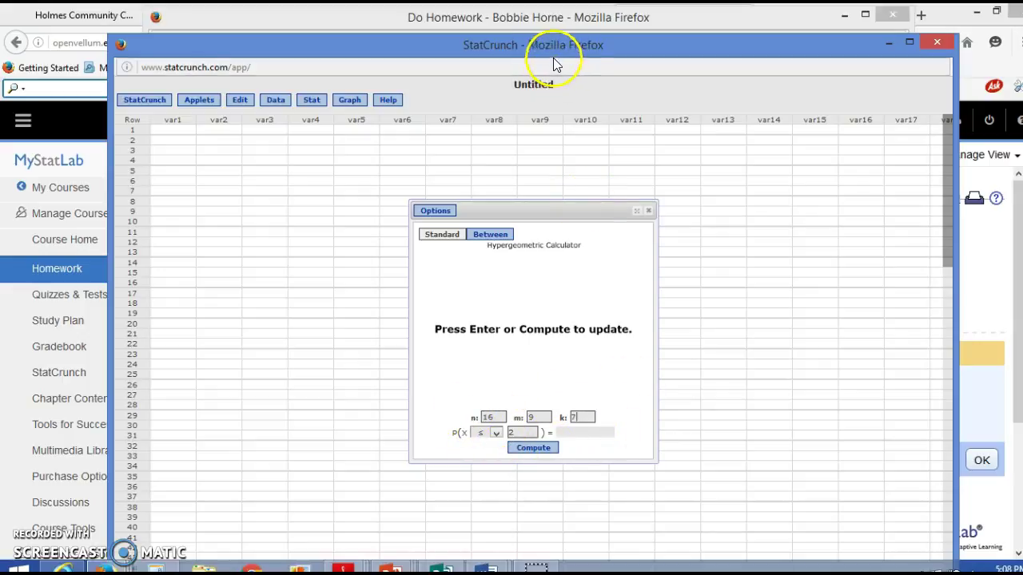
{"action": "left_click_drag", "start_coordinate": [549, 45], "coordinate": [586, 64]}
- Compute the exact probability P(X = 5), giving 0.23129371
{"action": "left_click", "coordinate": [532, 454]}
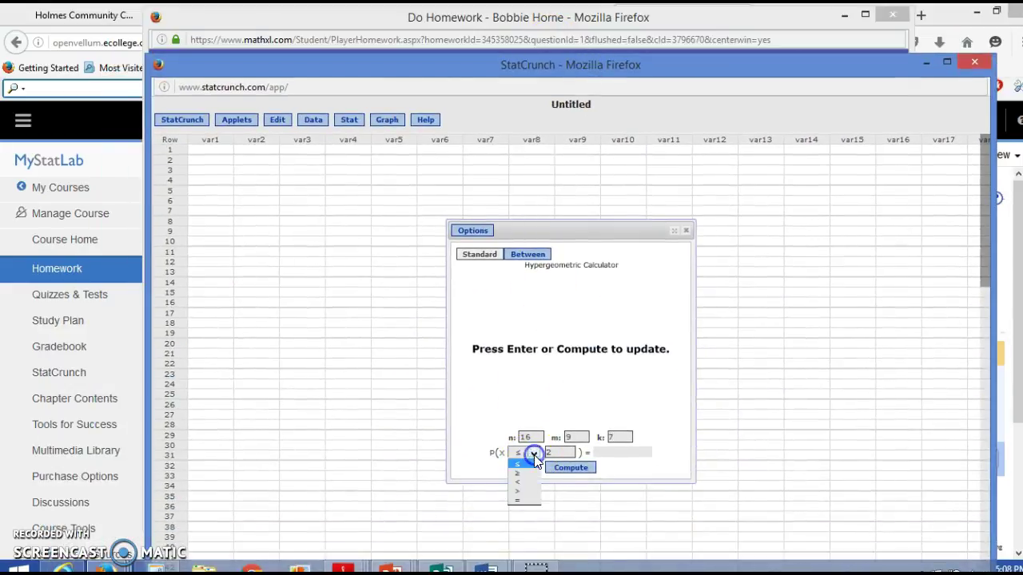
{"action": "left_click", "coordinate": [525, 504]}
{"action": "left_click", "coordinate": [552, 453]}
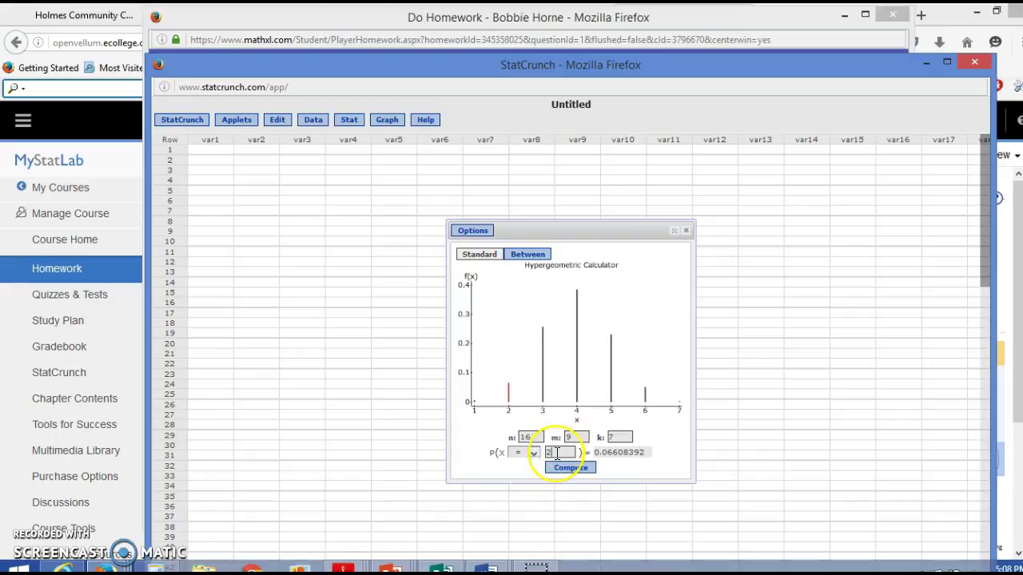
{"action": "key", "text": "BackSpace"}
{"action": "type", "text": "5"}
{"action": "left_click", "coordinate": [584, 468]}
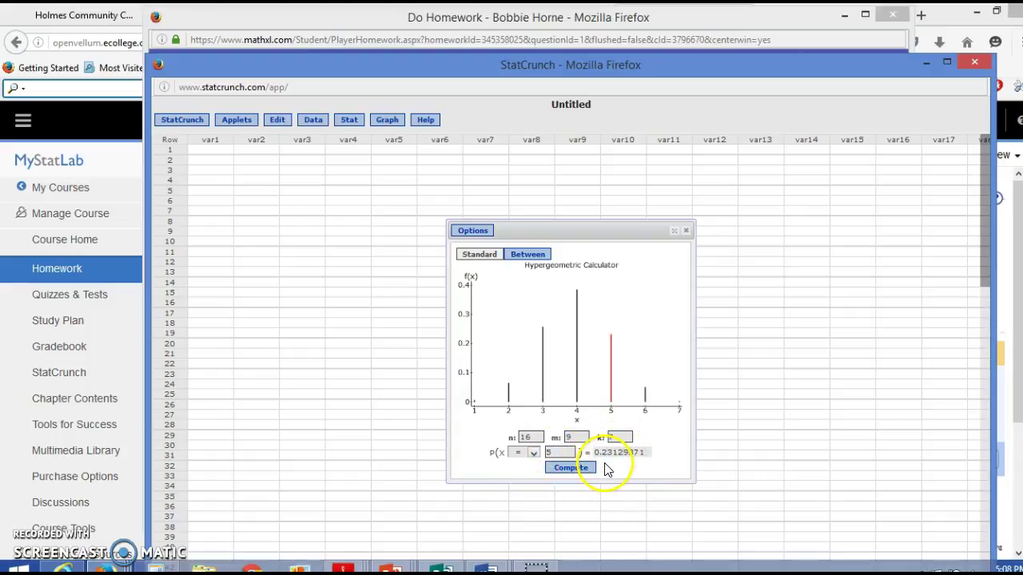
- Enter .2313 for part a's P(x=5) and submit it
{"action": "left_click", "coordinate": [940, 58]}
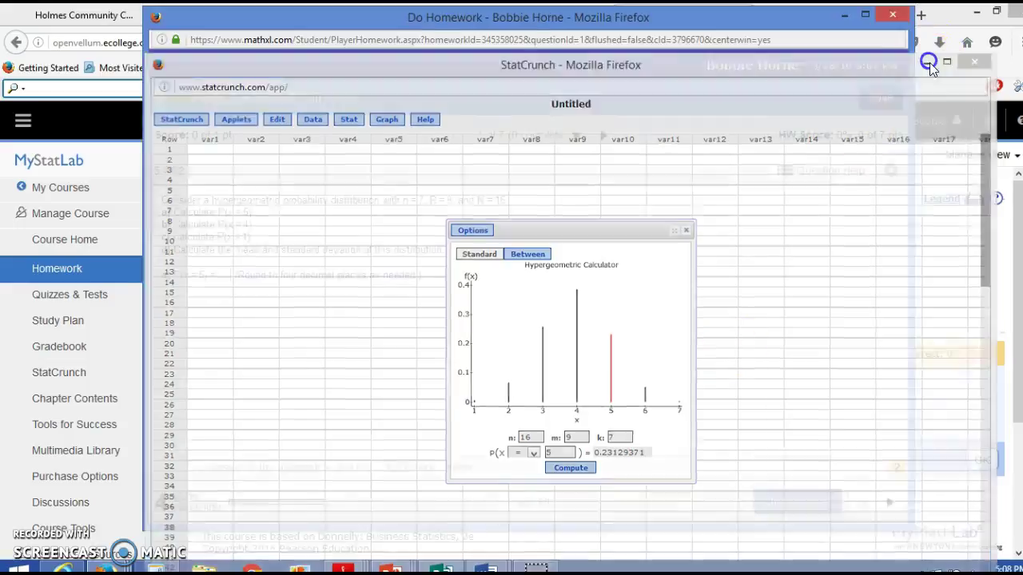
{"action": "left_click", "coordinate": [224, 275]}
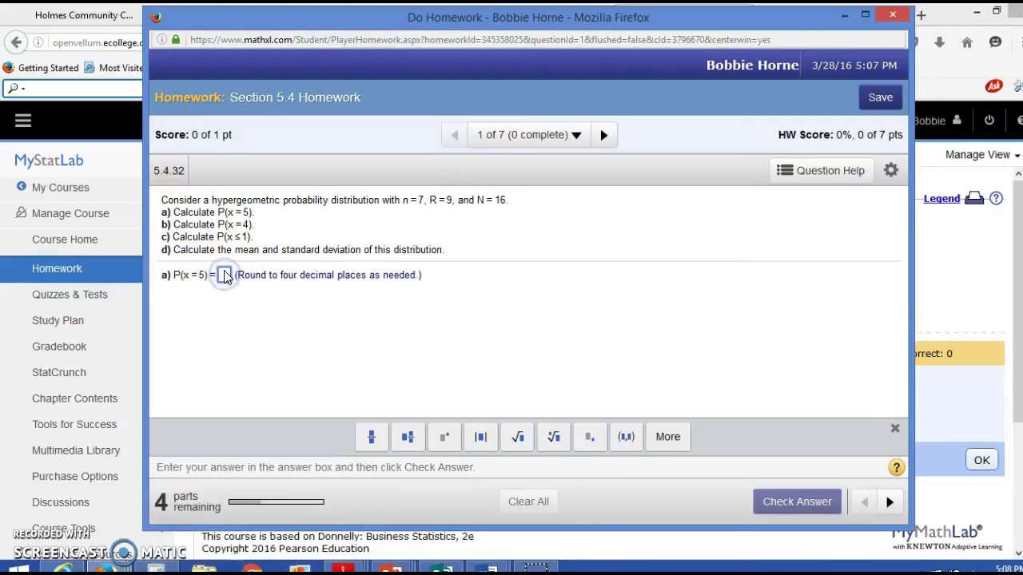
{"action": "type", "text": ".2313"}
{"action": "key", "text": "Return"}
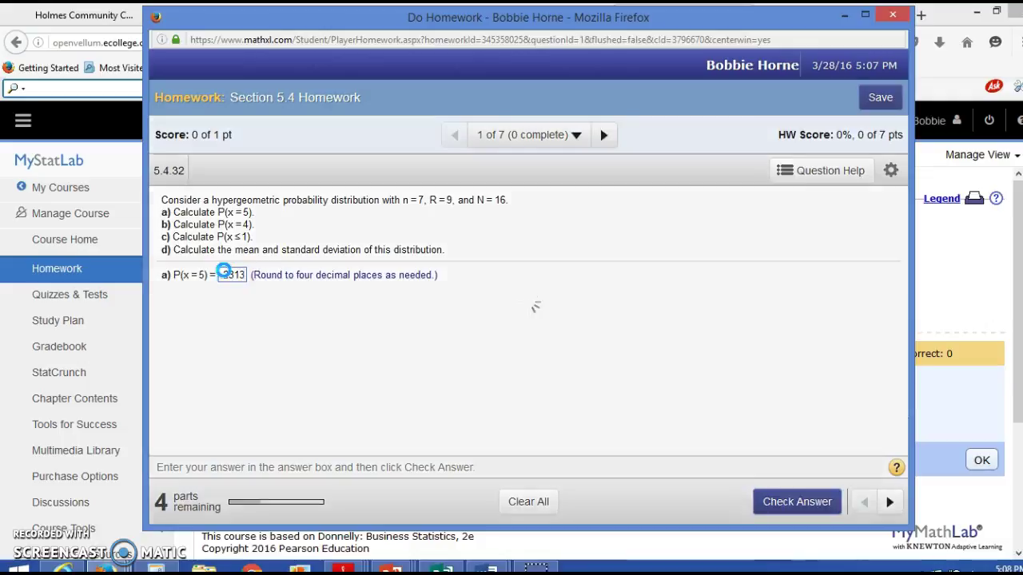
{"action": "left_click", "coordinate": [541, 363]}
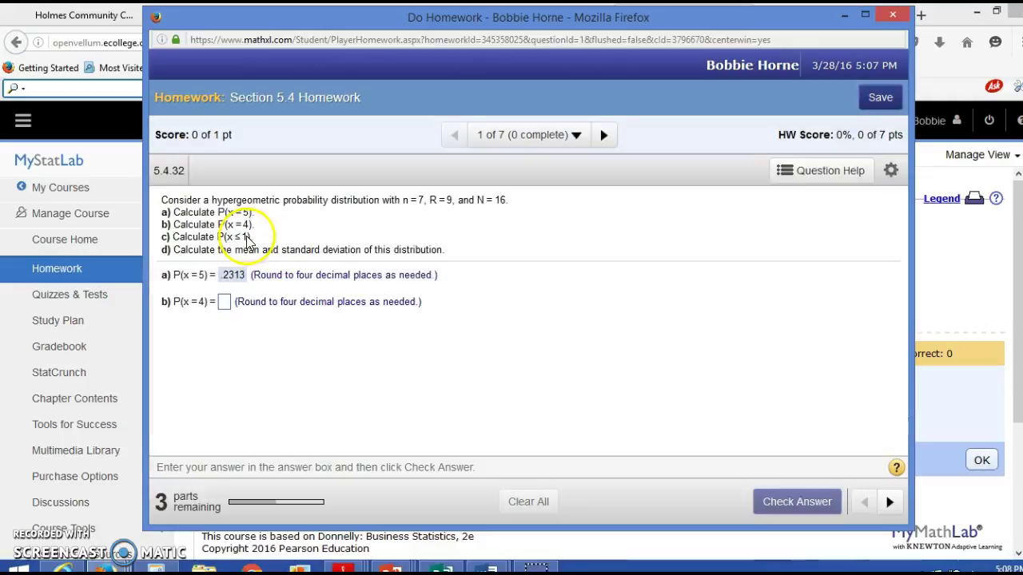
- Recompute the StatCrunch hypergeometric probability with x = 4
{"action": "left_click", "coordinate": [104, 569]}
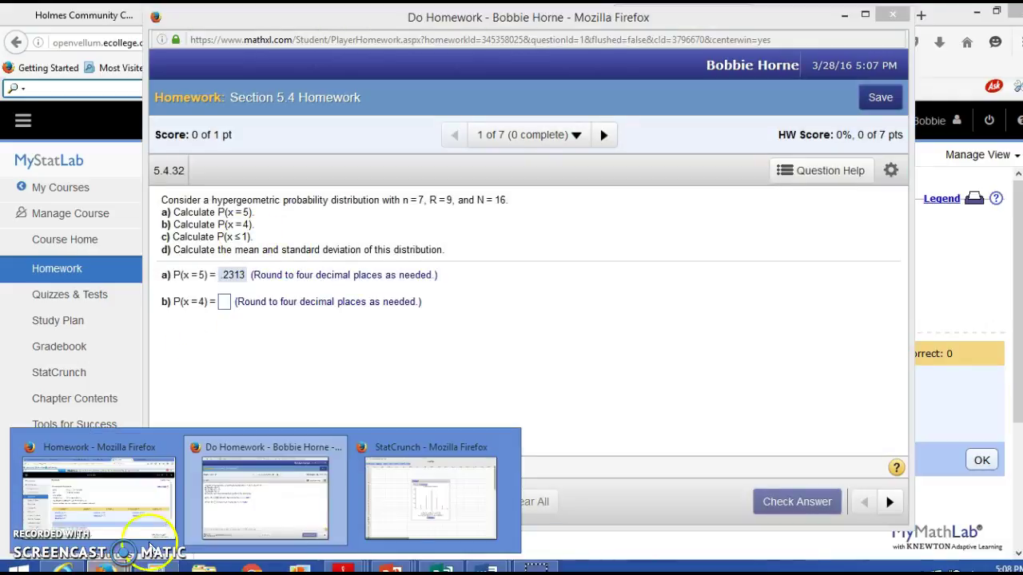
{"action": "left_click", "coordinate": [445, 483]}
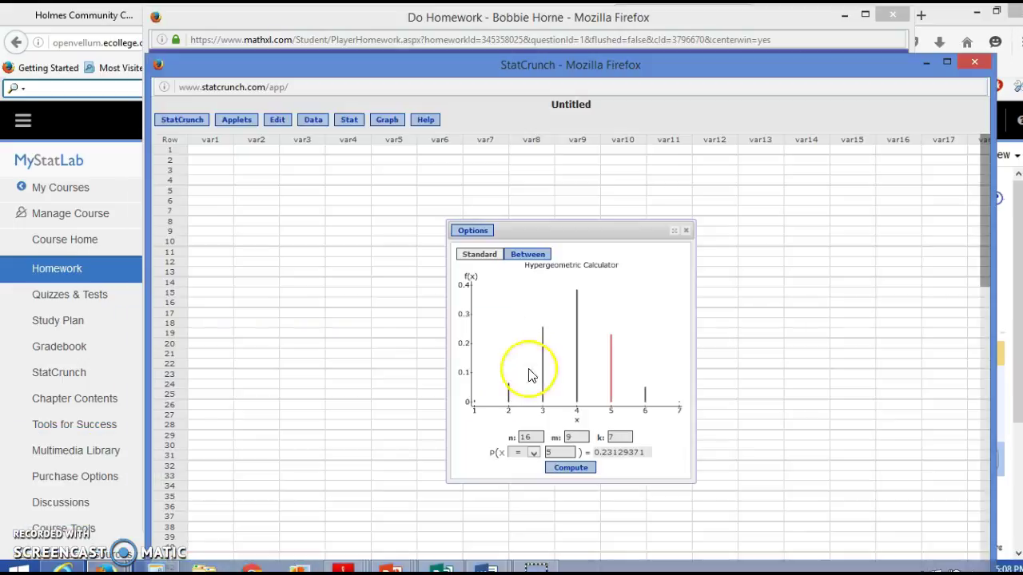
{"action": "left_click", "coordinate": [557, 452]}
{"action": "key", "text": "BackSpace"}
{"action": "left_click", "coordinate": [570, 471]}
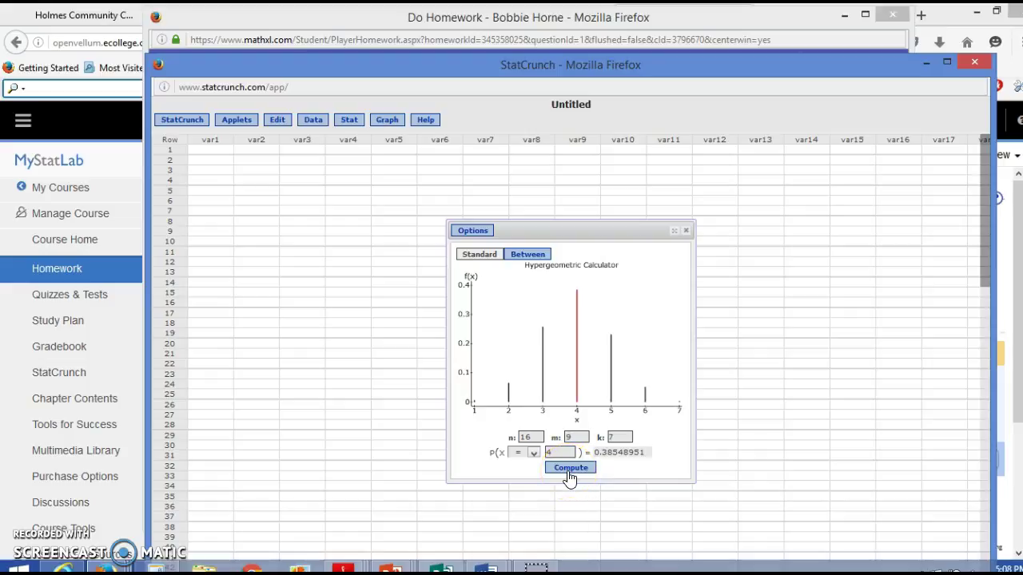
- Enter .3855 for part b's P(x=4) and submit it
{"action": "left_click", "coordinate": [926, 62]}
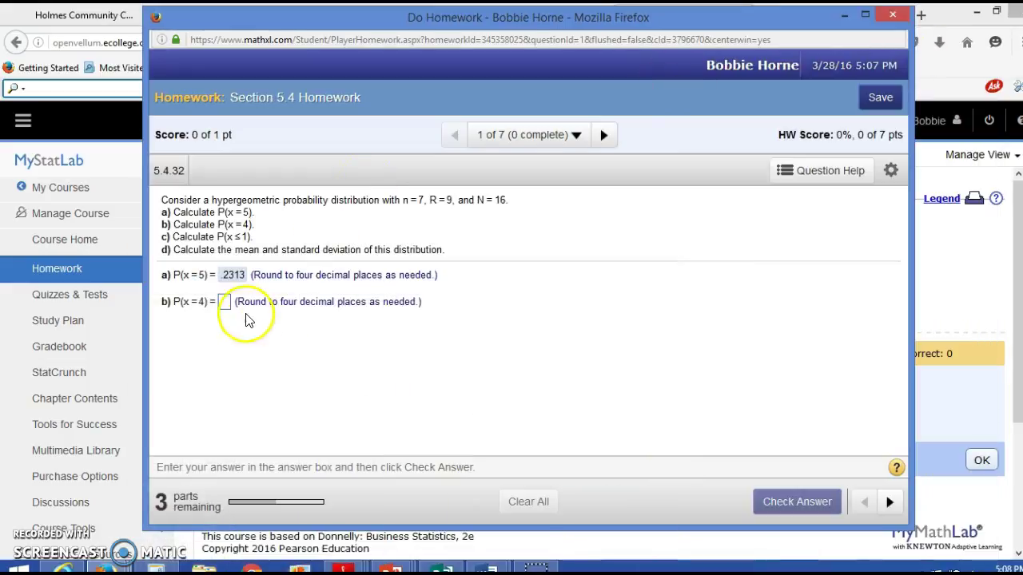
{"action": "left_click", "coordinate": [223, 303]}
{"action": "type", "text": ".38"}
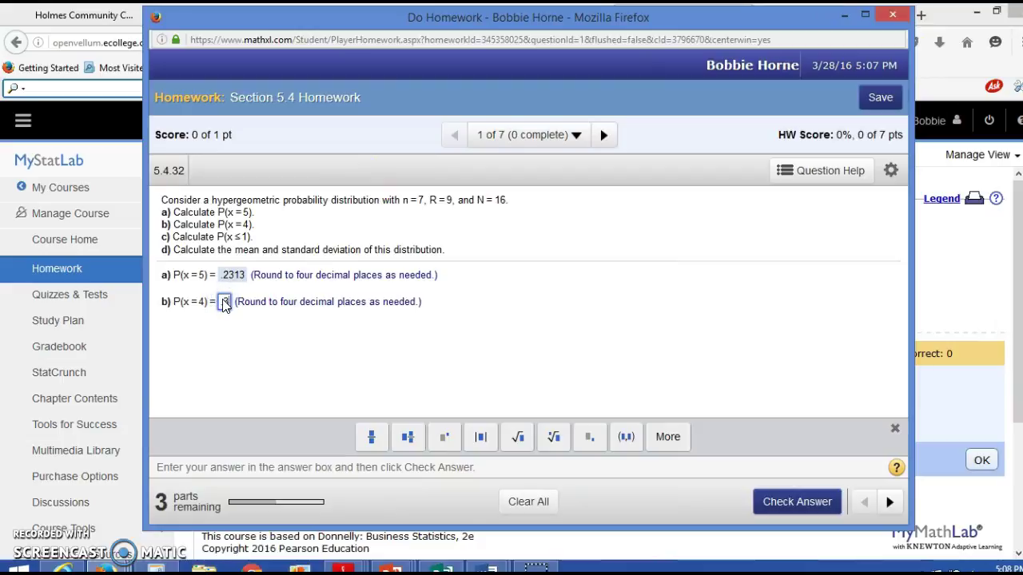
{"action": "type", "text": "55"}
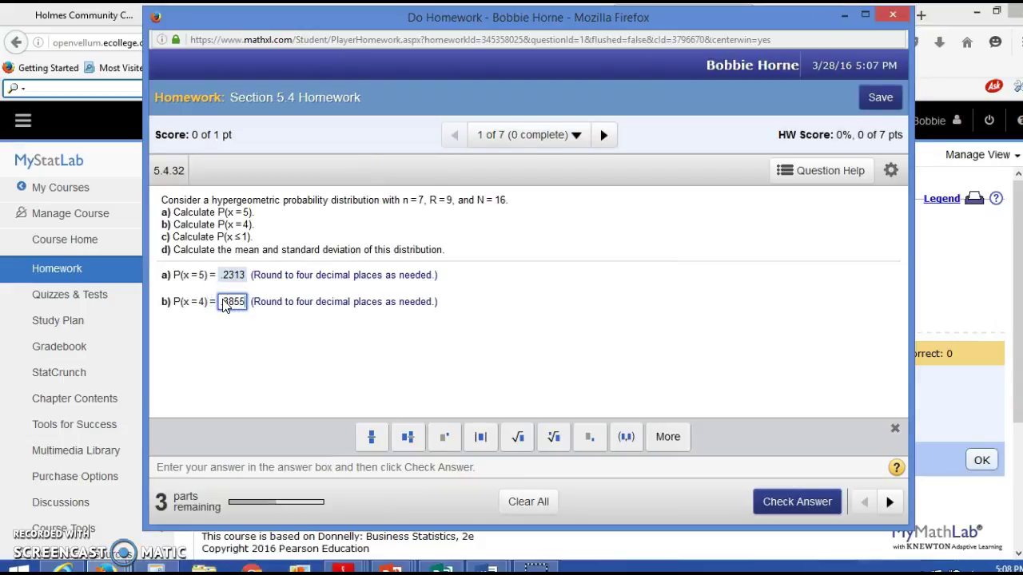
{"action": "key", "text": "Return"}
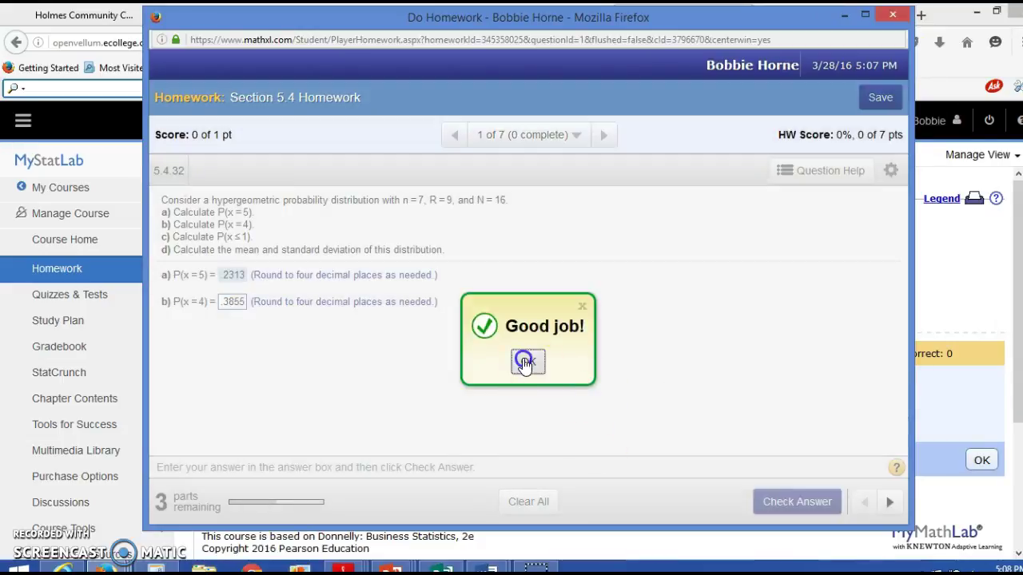
- In StatCrunch, compute the cumulative P(X ≤ 1), giving 0.00559441
{"action": "left_click", "coordinate": [526, 362]}
{"action": "left_click", "coordinate": [222, 329]}
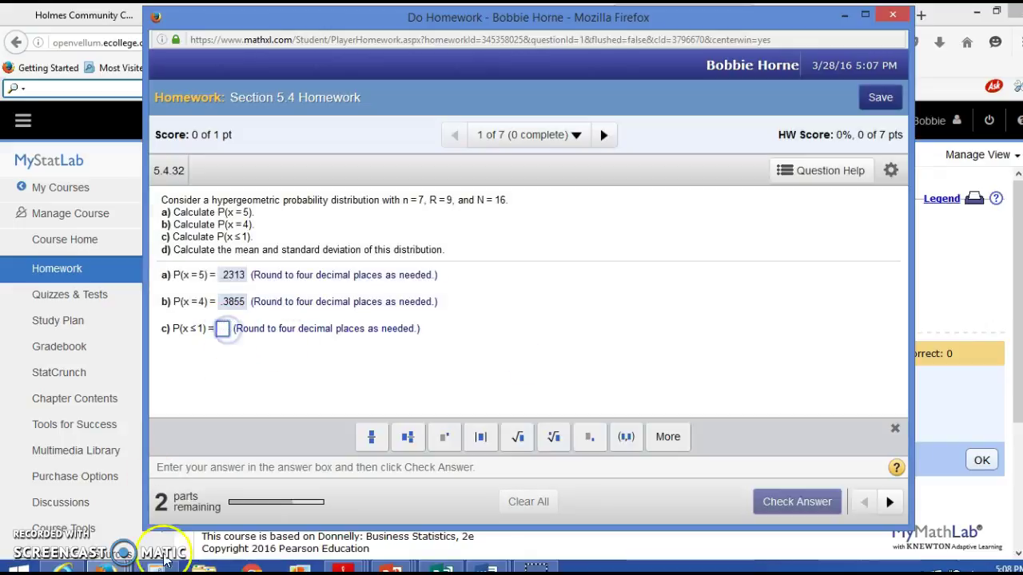
{"action": "mouse_move", "coordinate": [140, 567]}
{"action": "left_click", "coordinate": [403, 524]}
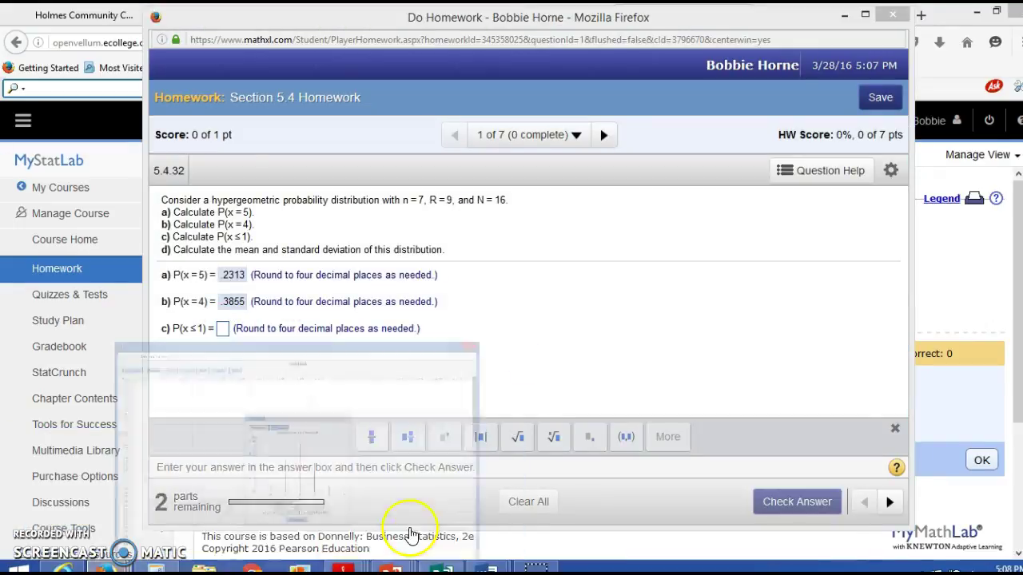
{"action": "left_click", "coordinate": [531, 453]}
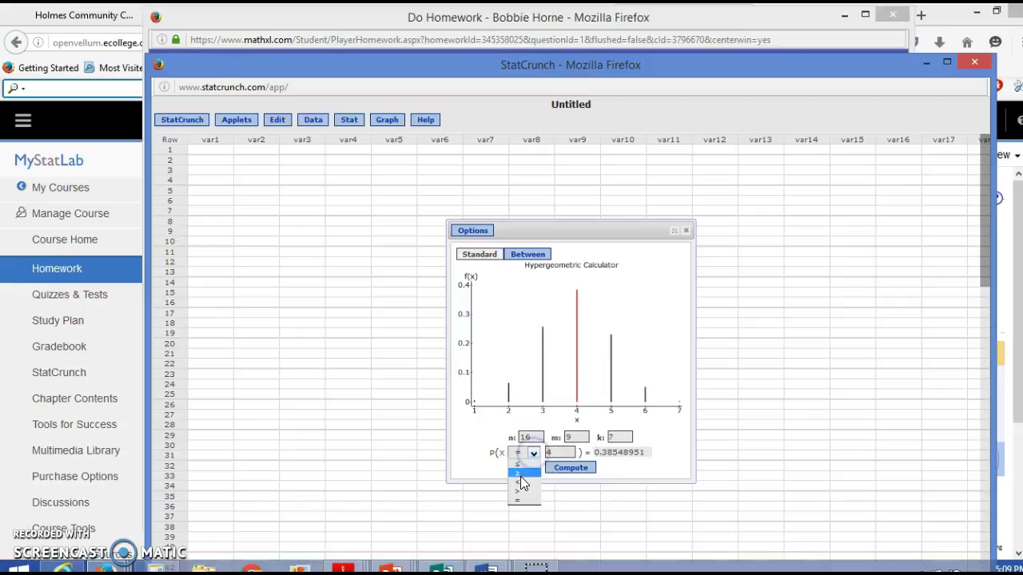
{"action": "left_click", "coordinate": [521, 465]}
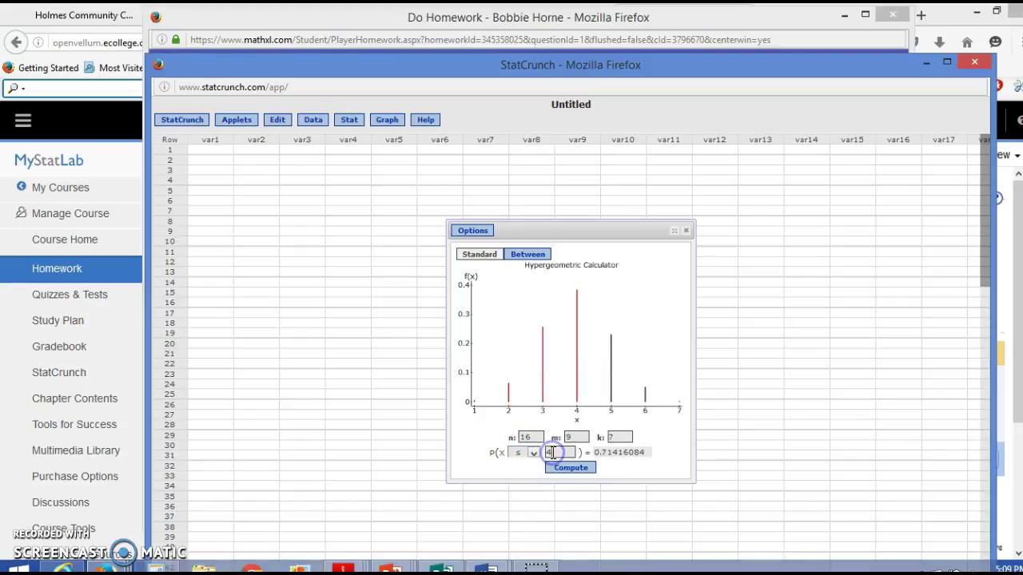
{"action": "double_click", "coordinate": [551, 453]}
{"action": "type", "text": "1"}
{"action": "key", "text": "Return"}
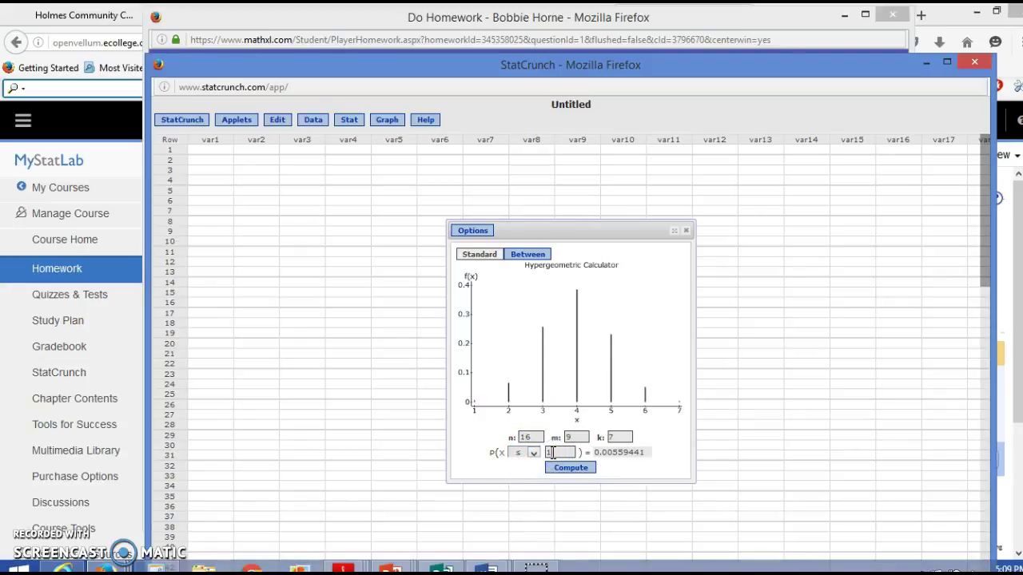
- Enter .0056 for part c and confirm it is accepted
{"action": "left_click", "coordinate": [925, 62]}
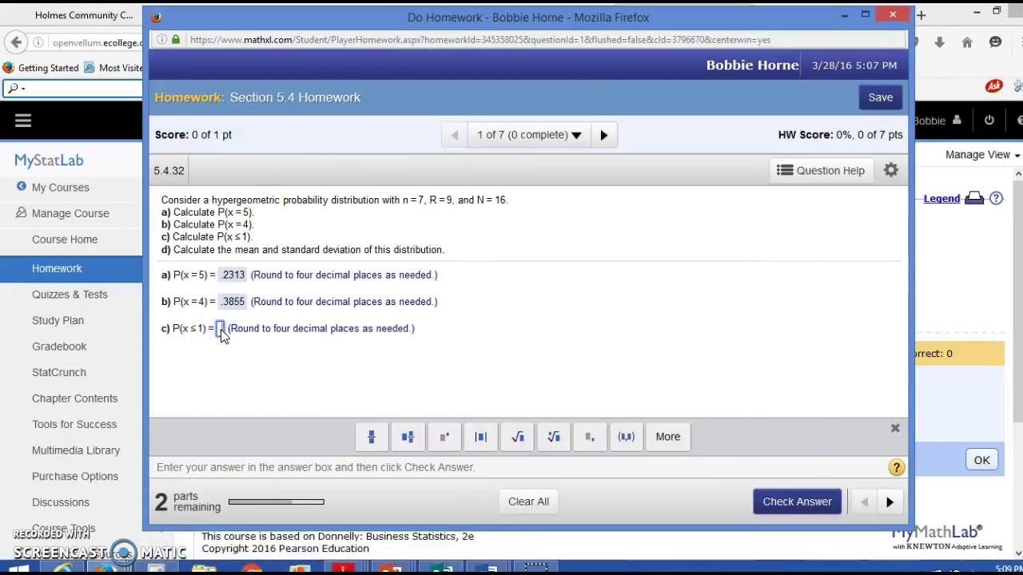
{"action": "type", "text": ".0056"}
{"action": "key", "text": "Return"}
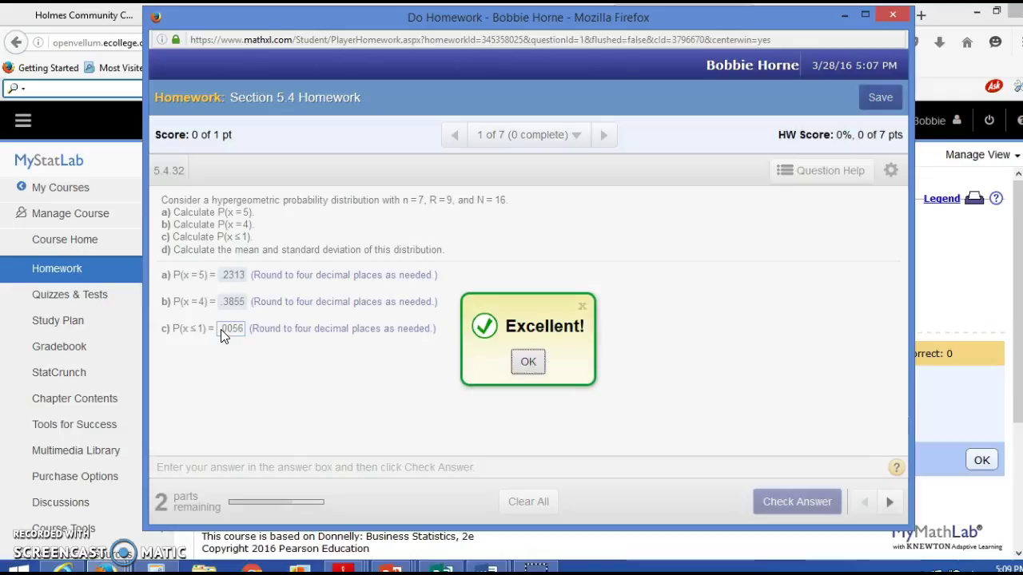
{"action": "left_click", "coordinate": [526, 364]}
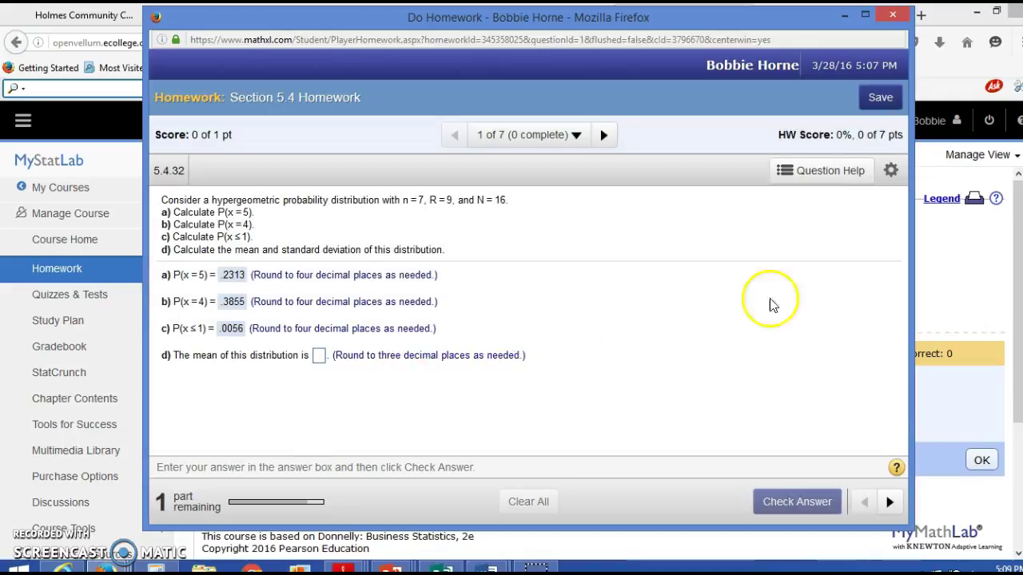
{"action": "left_click", "coordinate": [830, 173]}
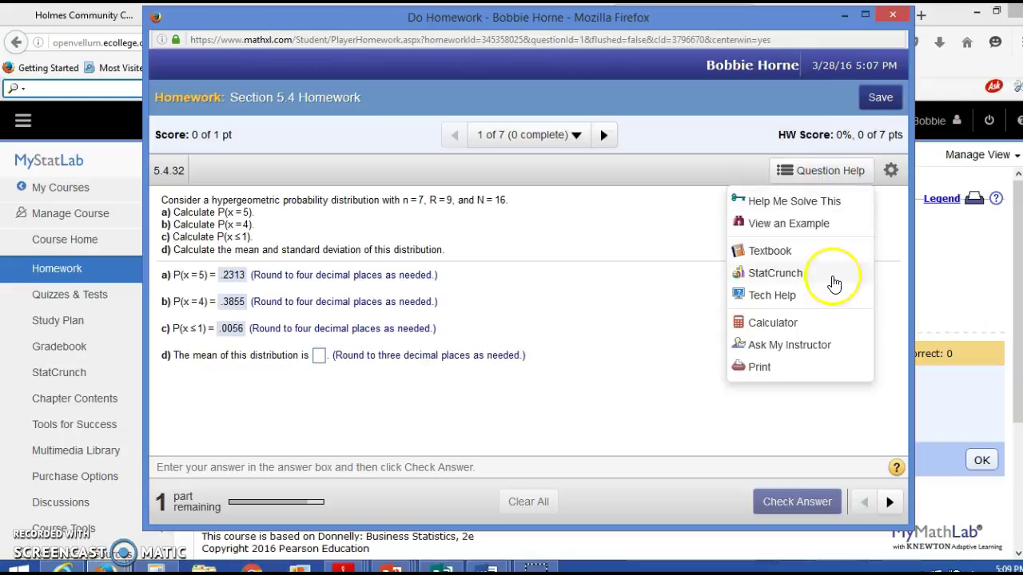
{"action": "left_click", "coordinate": [776, 280]}
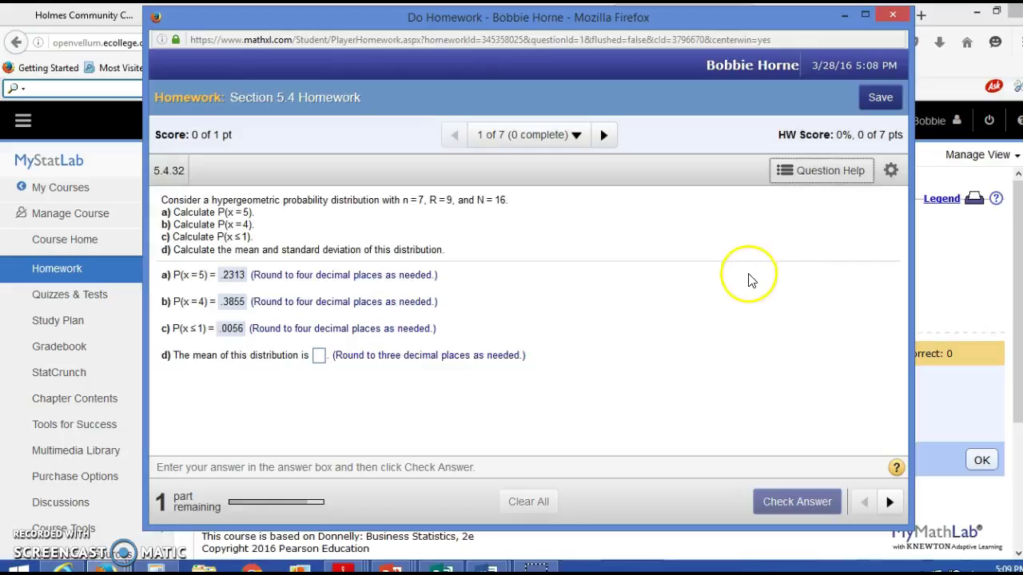
{"action": "left_click", "coordinate": [819, 177]}
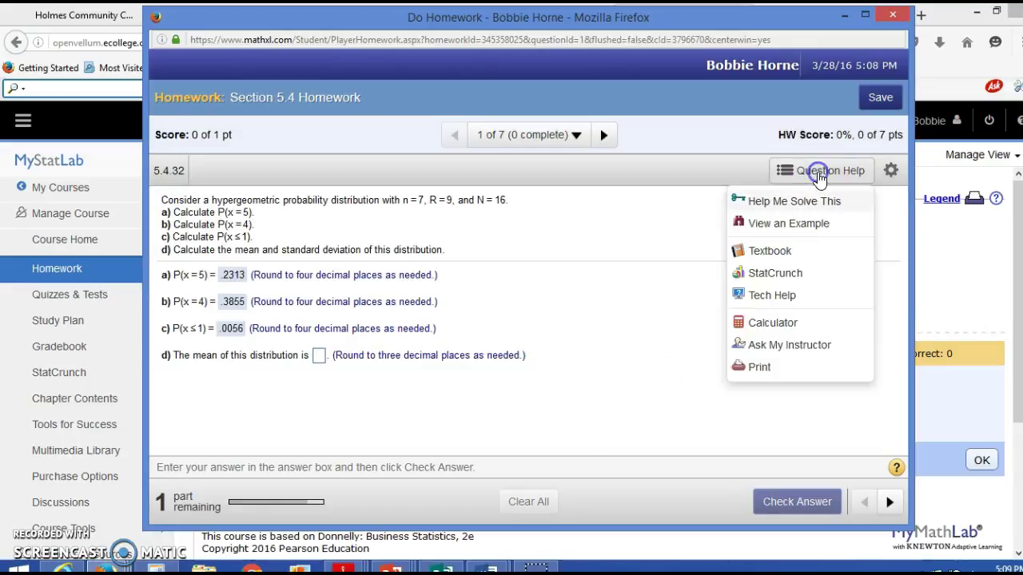
{"action": "left_click", "coordinate": [785, 221]}
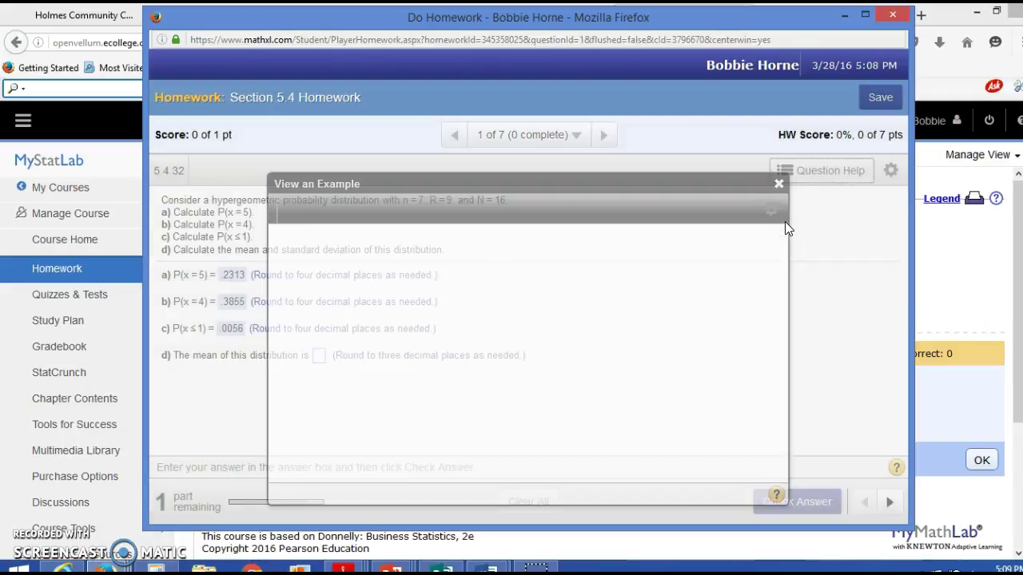
{"action": "left_click", "coordinate": [692, 489]}
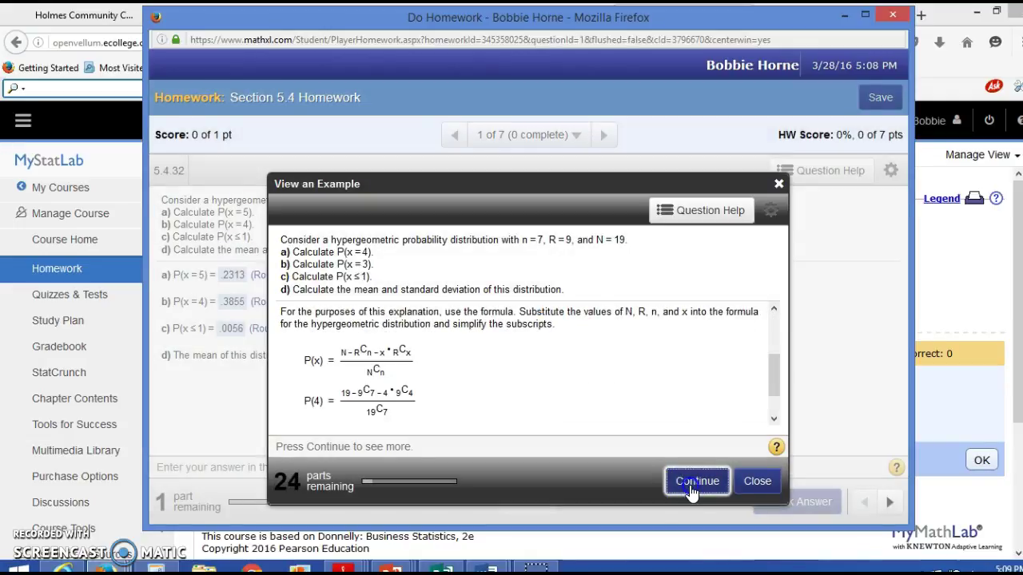
{"action": "left_click", "coordinate": [692, 489]}
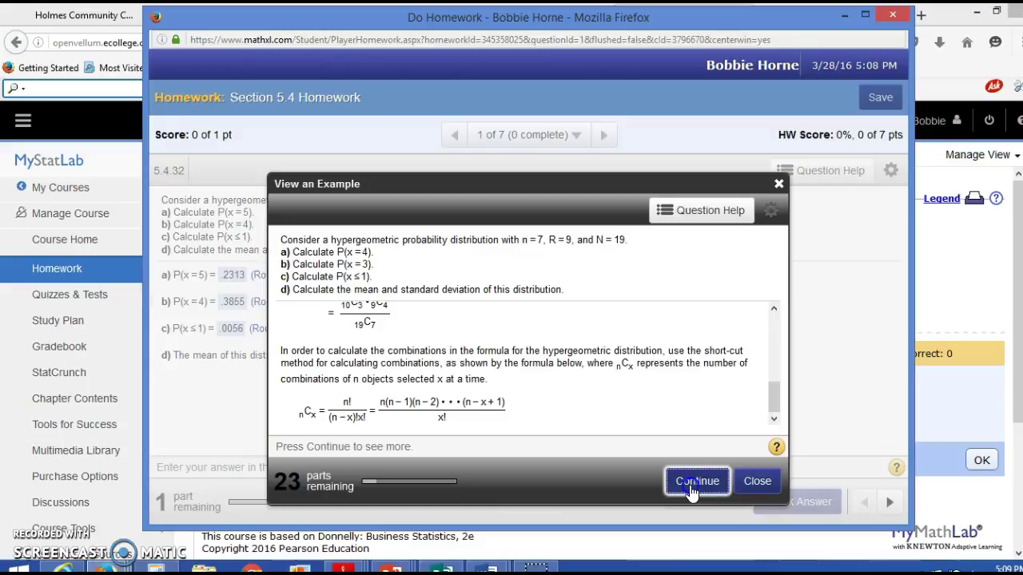
{"action": "left_click", "coordinate": [692, 489]}
{"action": "left_click", "coordinate": [692, 489]}
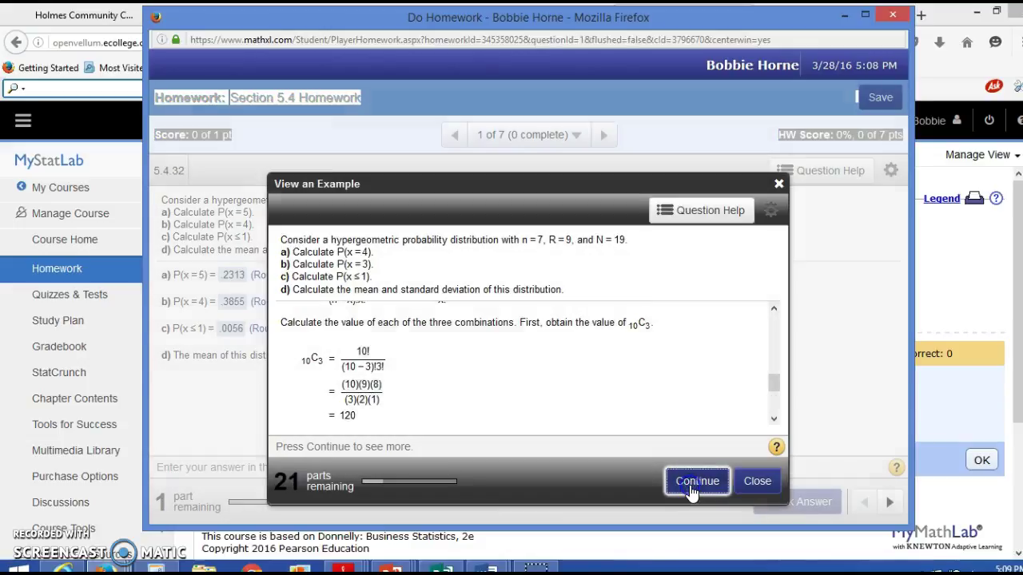
{"action": "left_click", "coordinate": [692, 489]}
{"action": "left_click", "coordinate": [692, 489]}
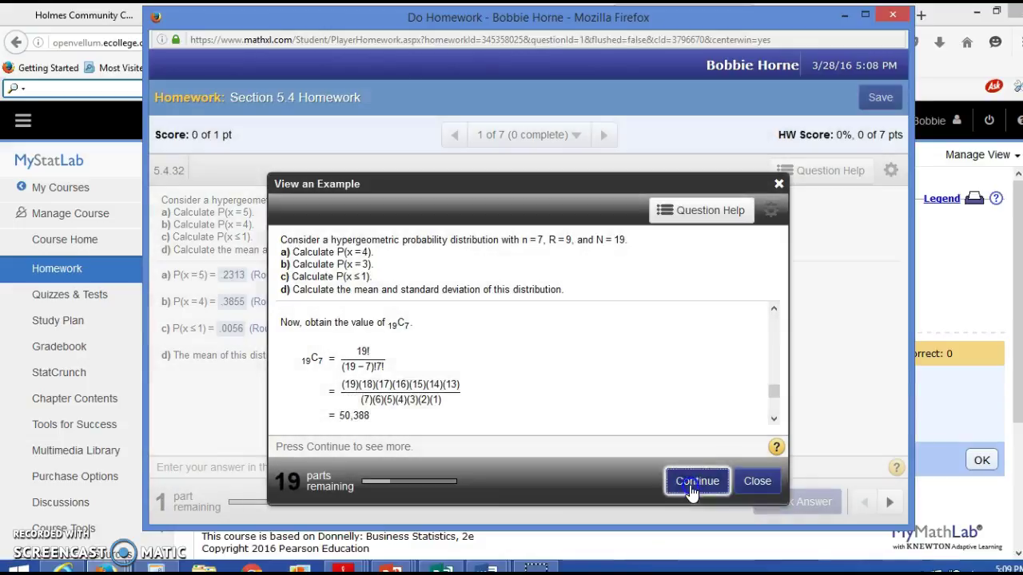
{"action": "left_click", "coordinate": [692, 489]}
{"action": "left_click", "coordinate": [692, 486]}
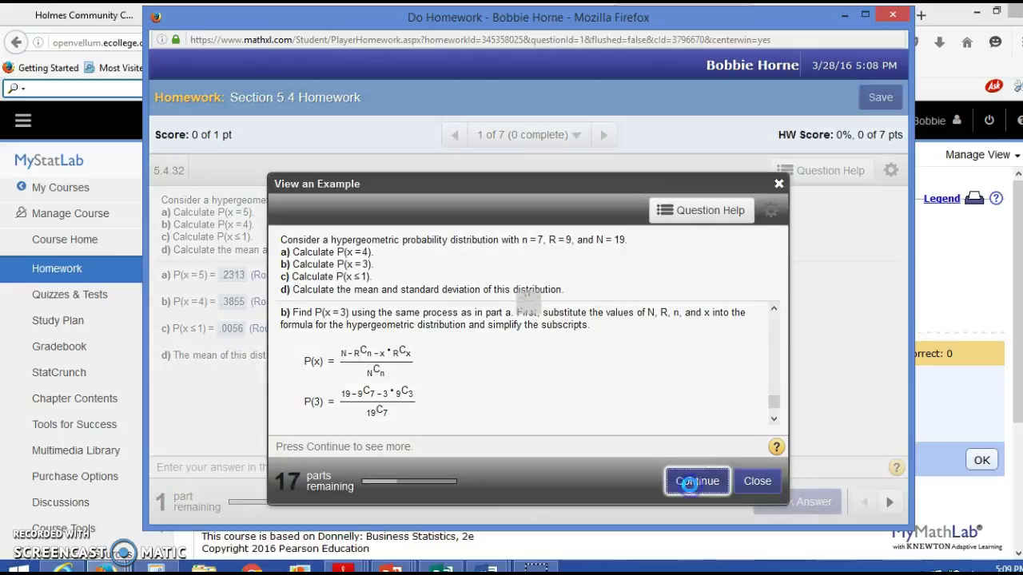
{"action": "left_click", "coordinate": [692, 489]}
{"action": "left_click", "coordinate": [689, 485]}
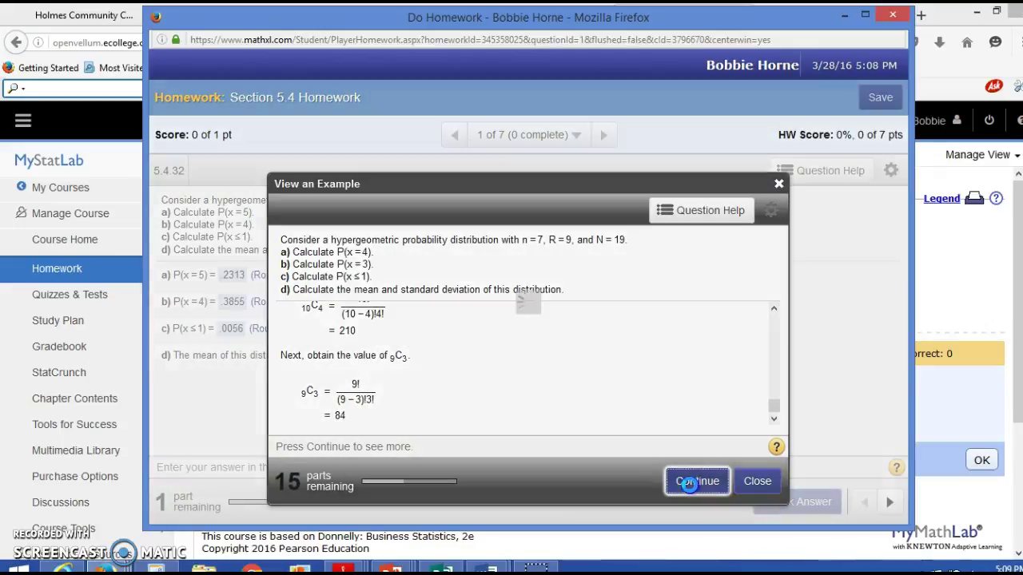
{"action": "left_click", "coordinate": [692, 489]}
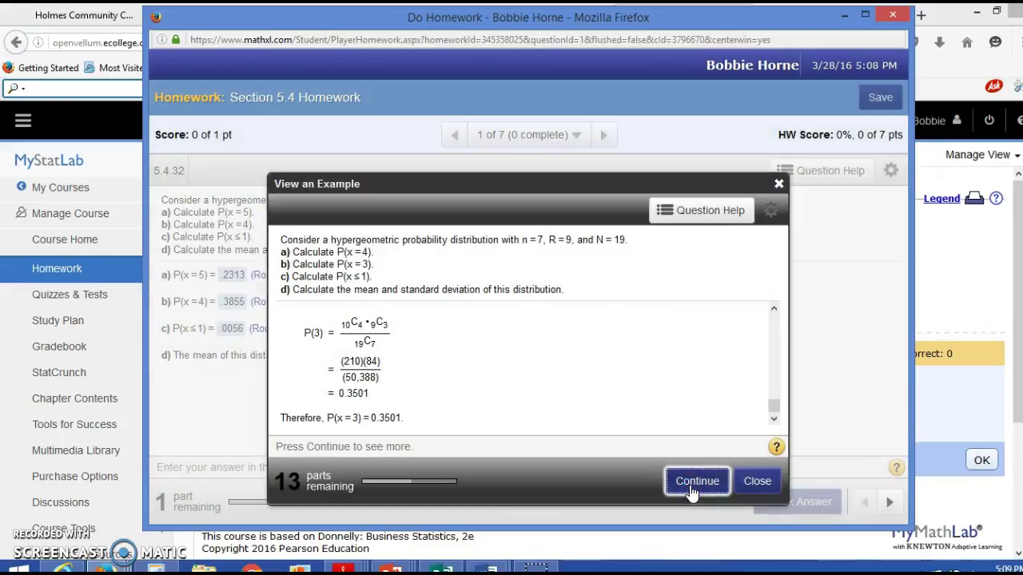
{"action": "left_click", "coordinate": [688, 485]}
{"action": "left_click", "coordinate": [689, 485]}
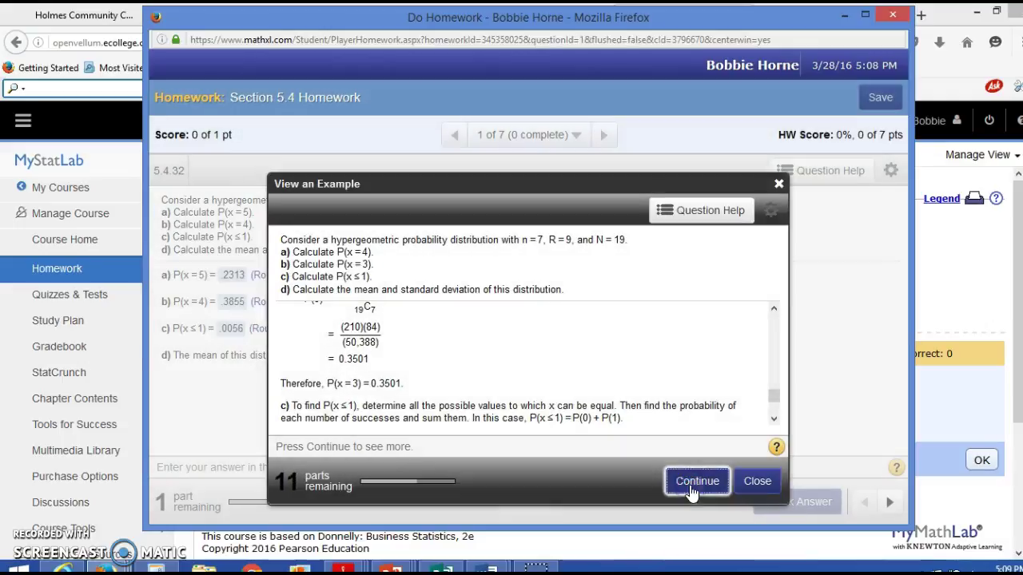
{"action": "left_click", "coordinate": [689, 485]}
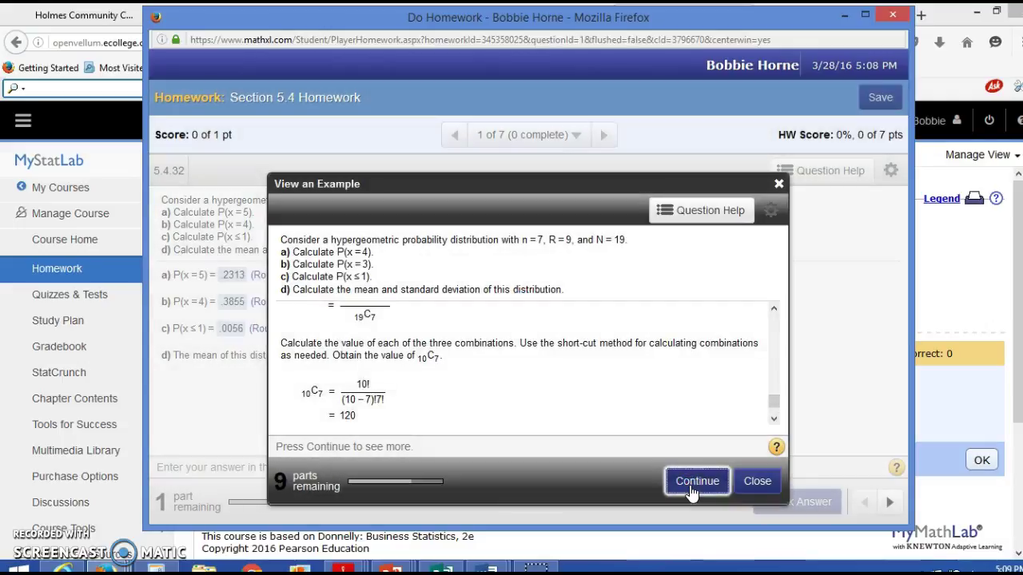
{"action": "left_click", "coordinate": [689, 485]}
{"action": "left_click", "coordinate": [689, 485]}
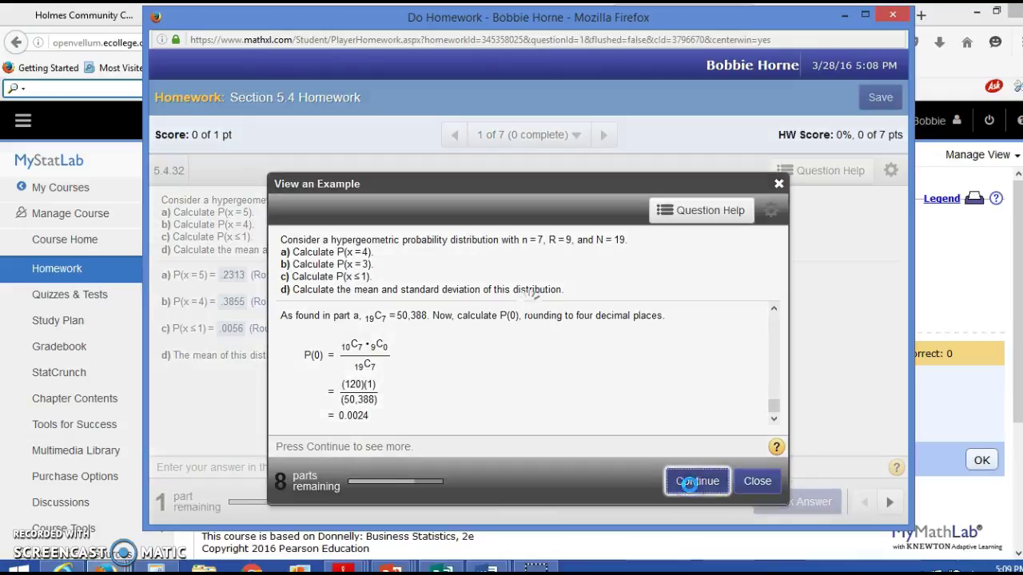
{"action": "left_click", "coordinate": [689, 485]}
{"action": "left_click", "coordinate": [689, 485]}
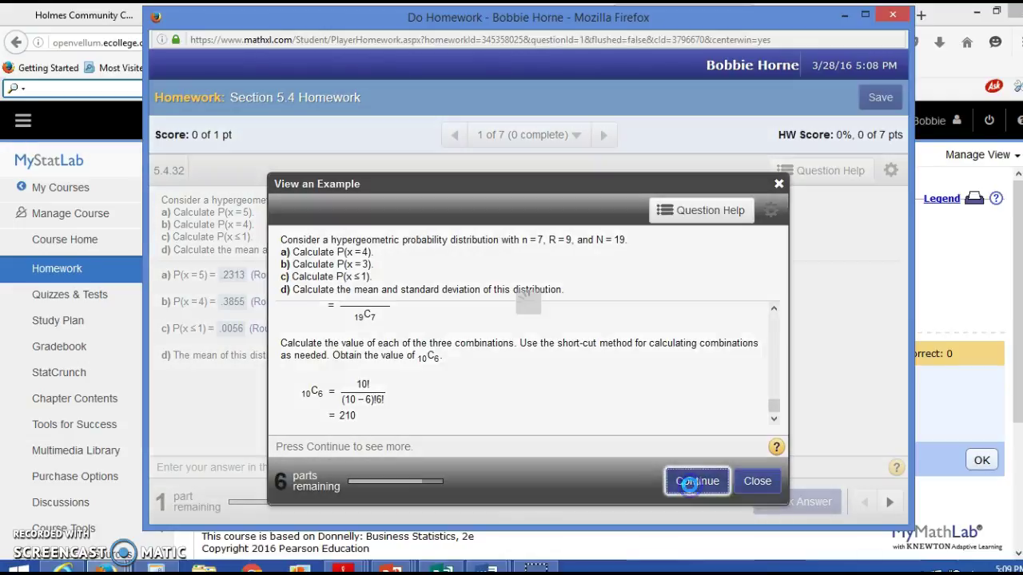
{"action": "left_click", "coordinate": [689, 485]}
{"action": "left_click", "coordinate": [690, 488]}
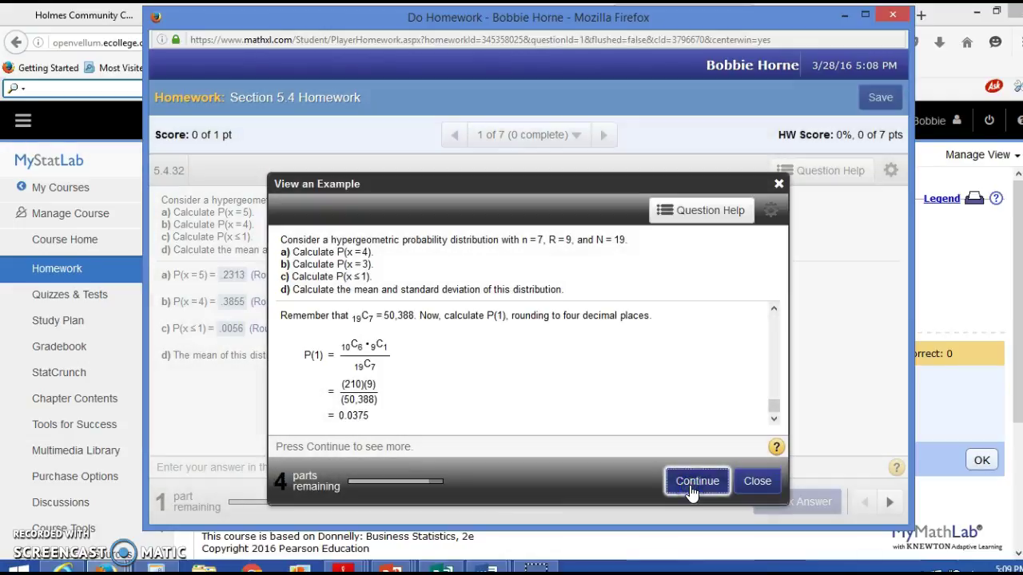
{"action": "left_click", "coordinate": [691, 488]}
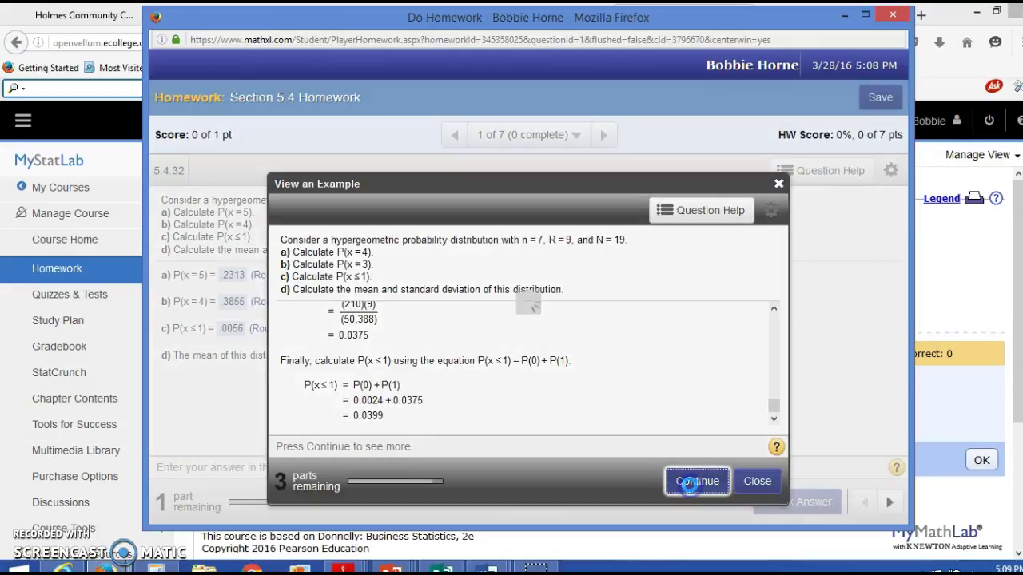
{"action": "left_click", "coordinate": [689, 485]}
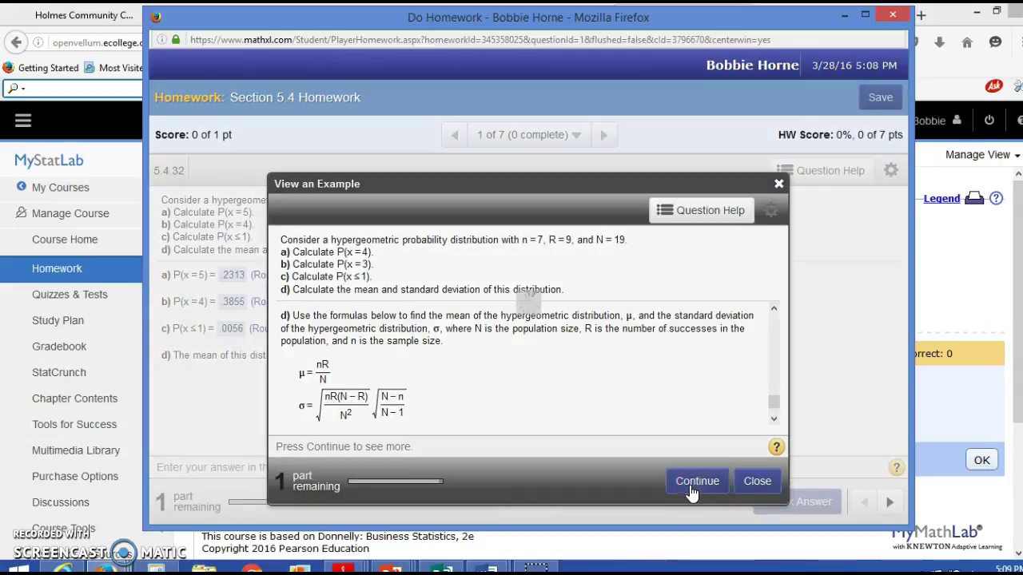
{"action": "left_click", "coordinate": [692, 491]}
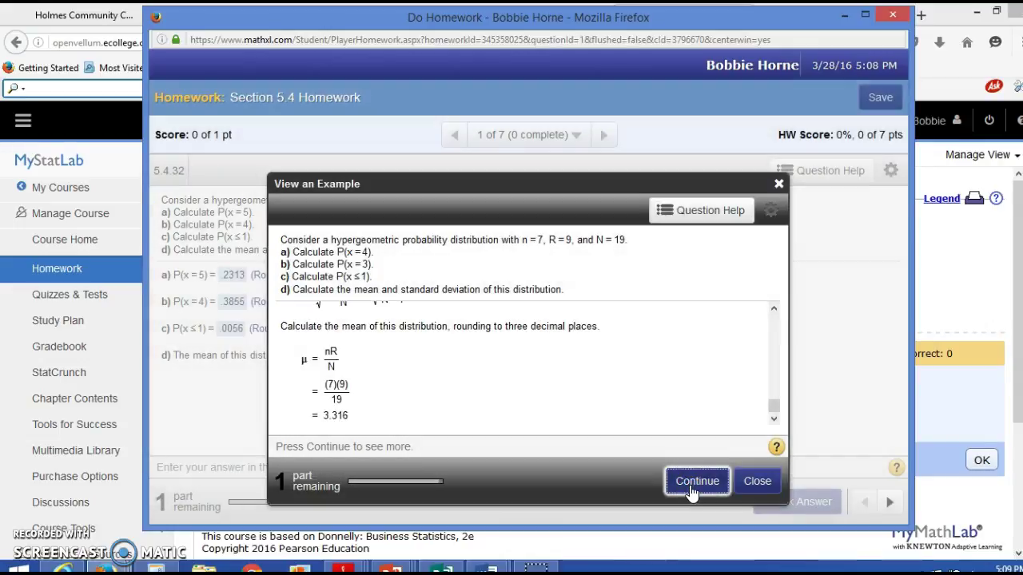
{"action": "left_click", "coordinate": [774, 310]}
{"action": "left_click", "coordinate": [774, 310]}
{"action": "left_click", "coordinate": [775, 313]}
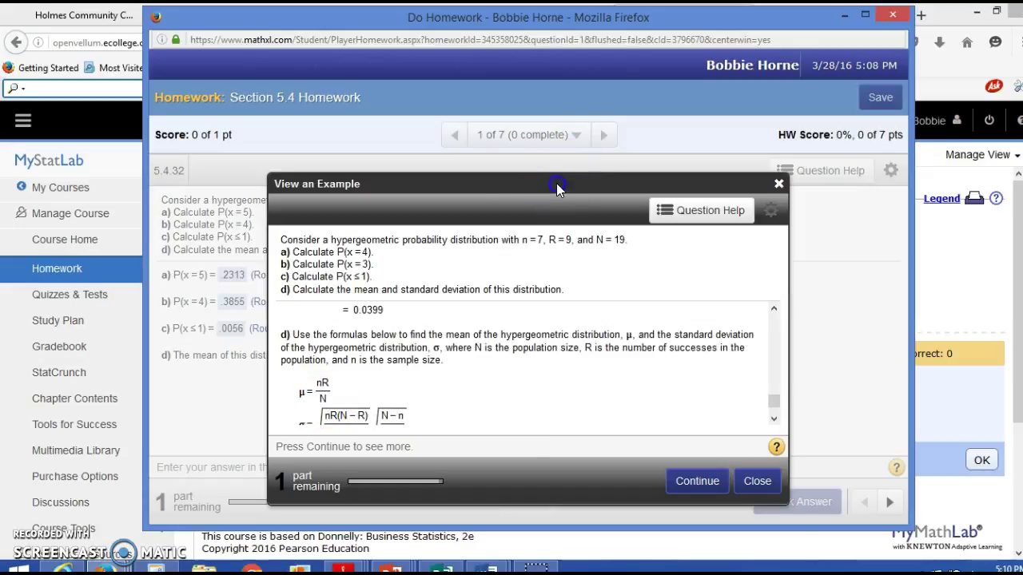
{"action": "left_click_drag", "start_coordinate": [556, 183], "coordinate": [644, 228]}
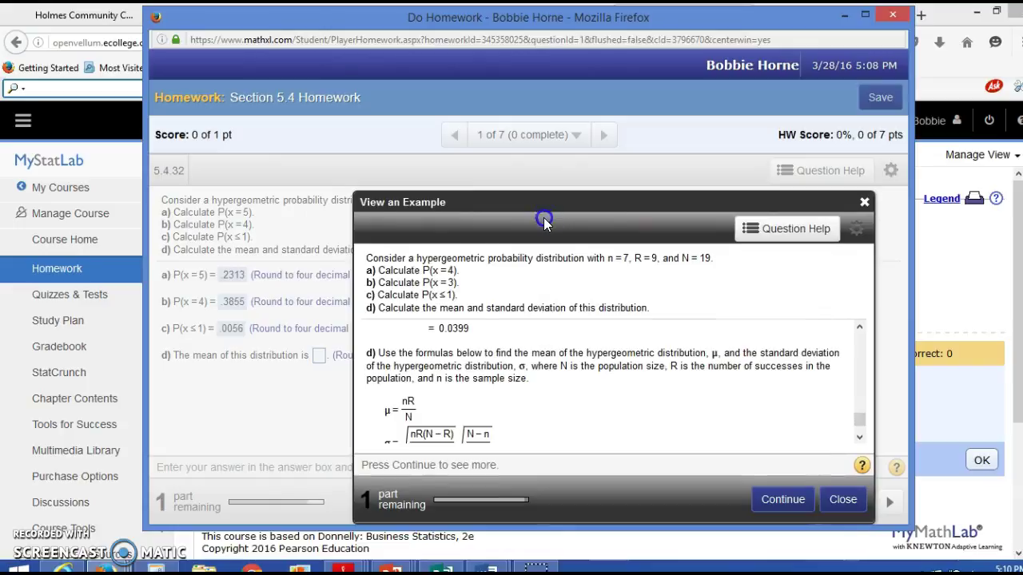
{"action": "mouse_move", "coordinate": [543, 223]}
{"action": "left_mouse_down"}
{"action": "mouse_move", "coordinate": [547, 238]}
{"action": "mouse_move", "coordinate": [552, 214]}
{"action": "left_mouse_up"}
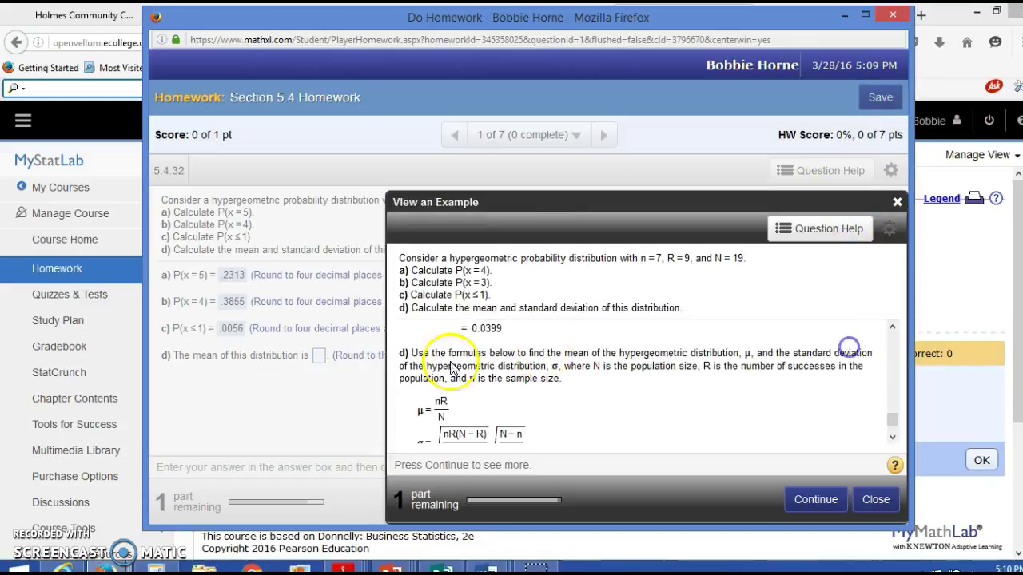
{"action": "left_click", "coordinate": [316, 361]}
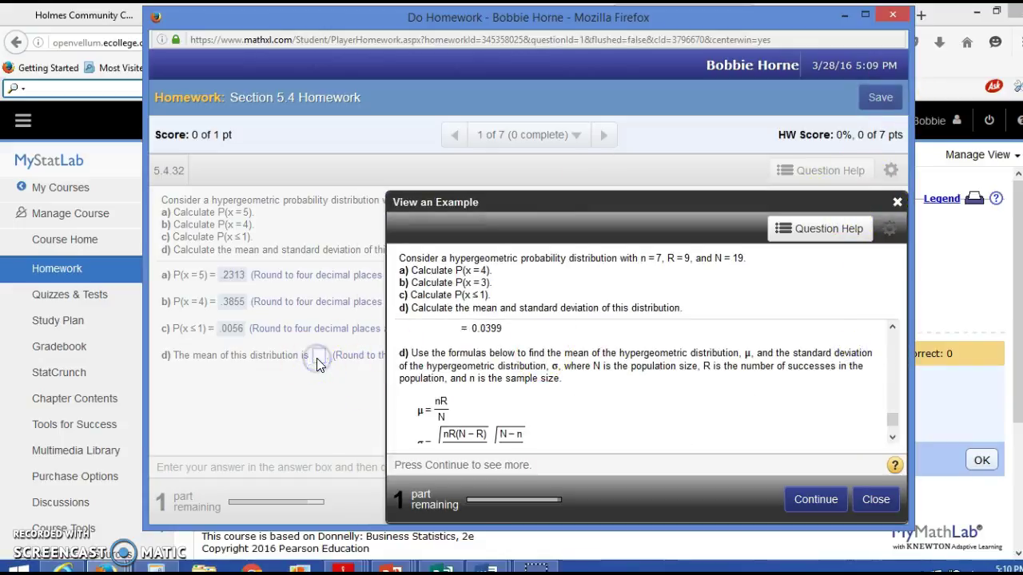
{"action": "left_click", "coordinate": [897, 204]}
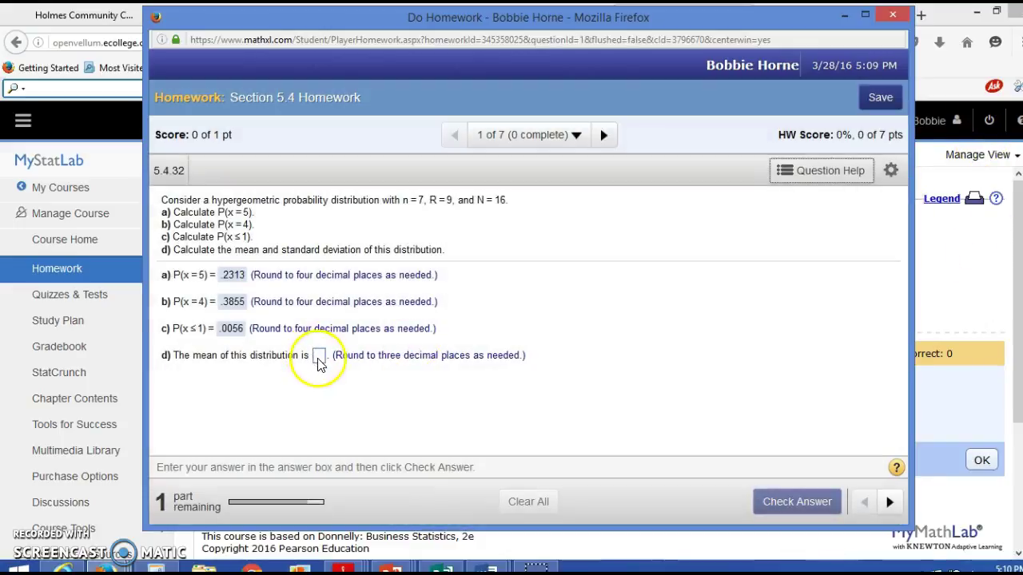
- Enter 3.938 as part d's mean, check it, and dismiss the Excellent popup
{"action": "left_click", "coordinate": [318, 359]}
{"action": "type", "text": "3.9"}
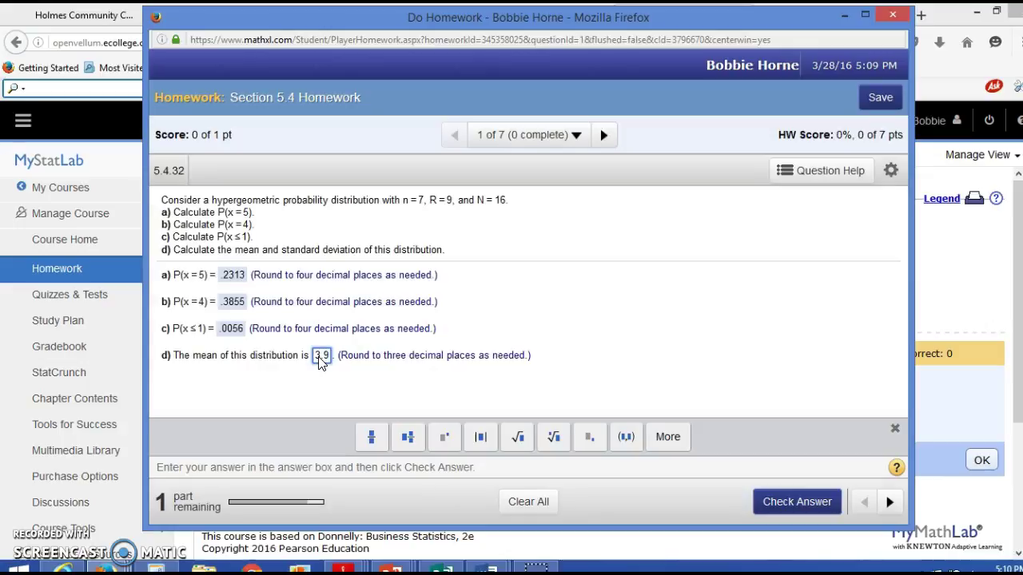
{"action": "type", "text": "375"}
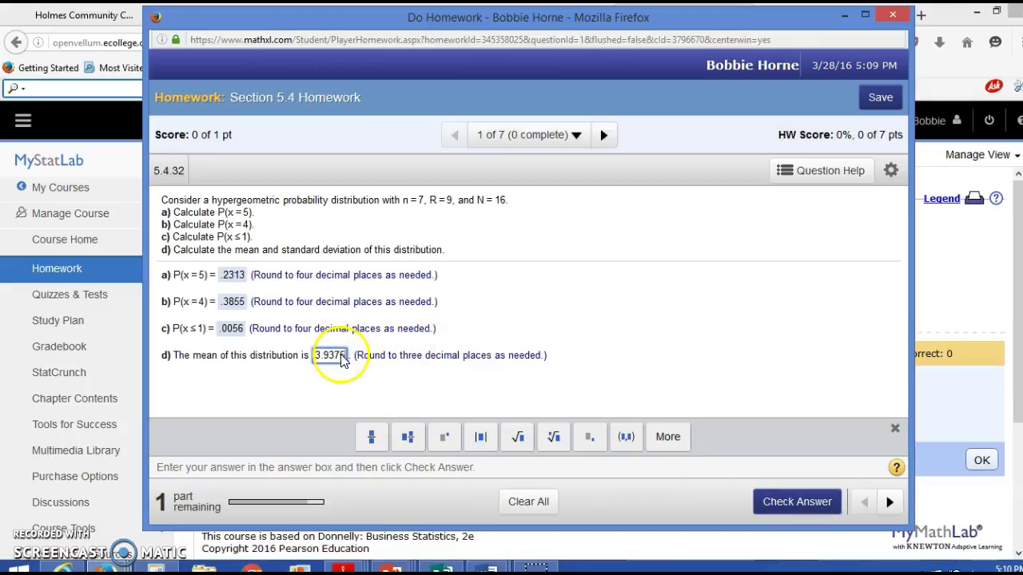
{"action": "key", "text": "BackSpace"}
{"action": "key", "text": "BackSpace"}
{"action": "key", "text": "BackSpace"}
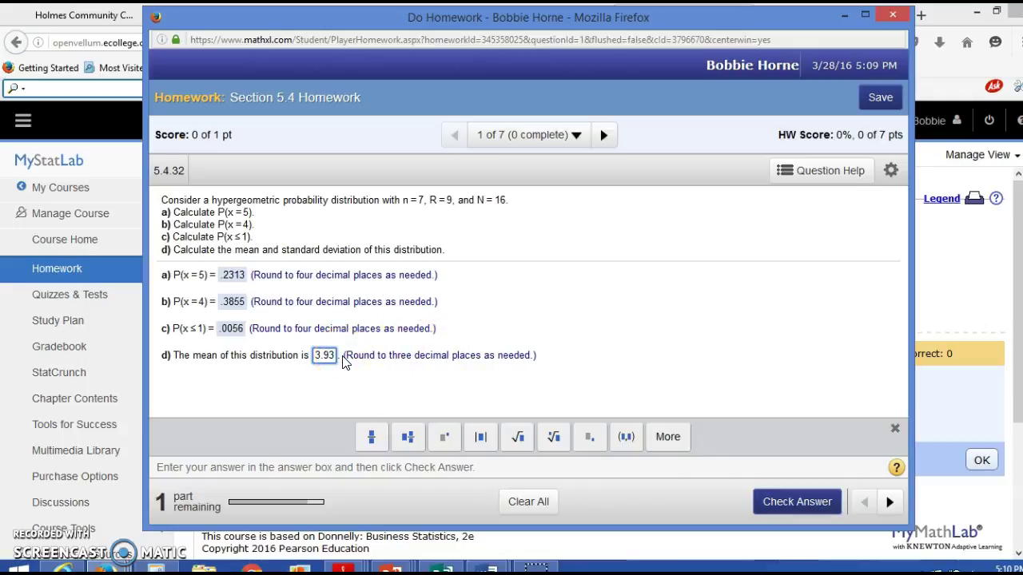
{"action": "type", "text": "8"}
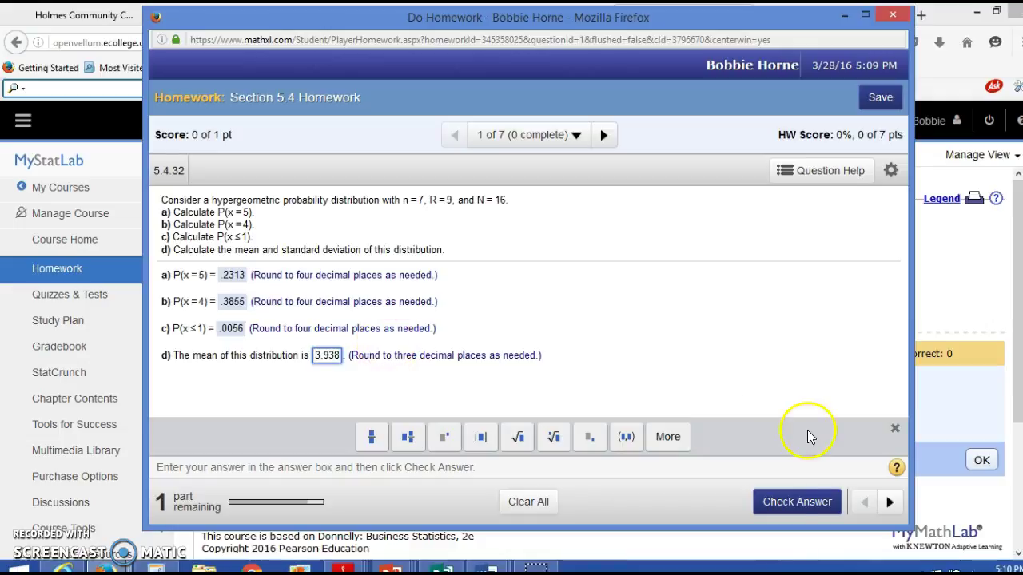
{"action": "left_click", "coordinate": [802, 501]}
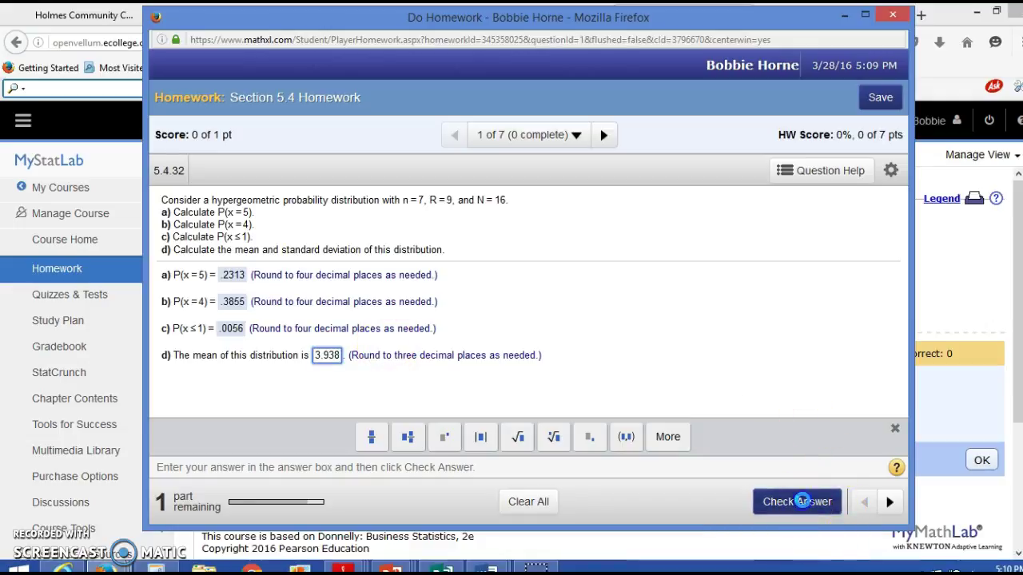
{"action": "left_click", "coordinate": [537, 361]}
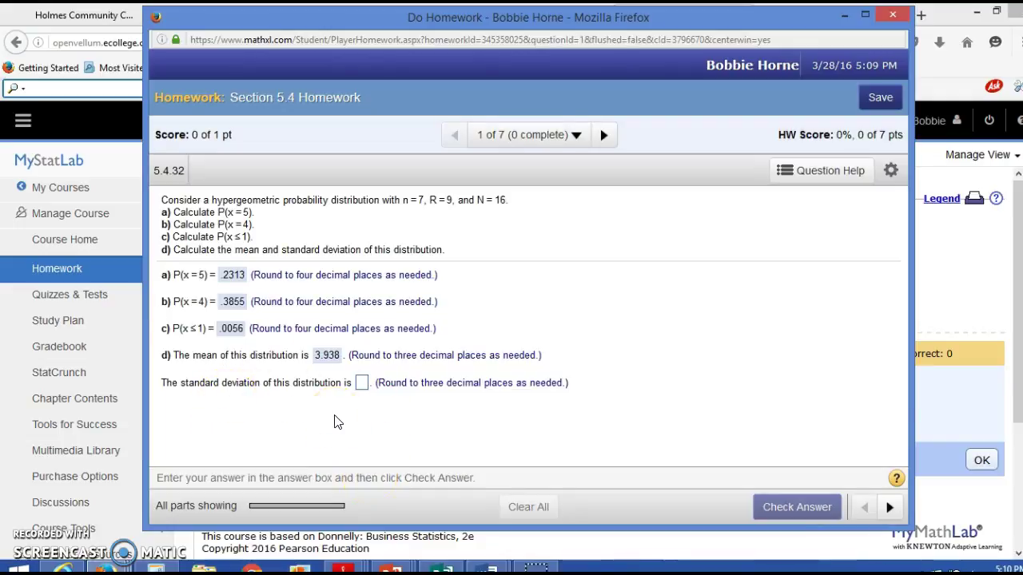
- Step the worked example through P(4), P(3) = 0.3501, P(0) and P(x≤1) = 0.0399
{"action": "left_click", "coordinate": [829, 172]}
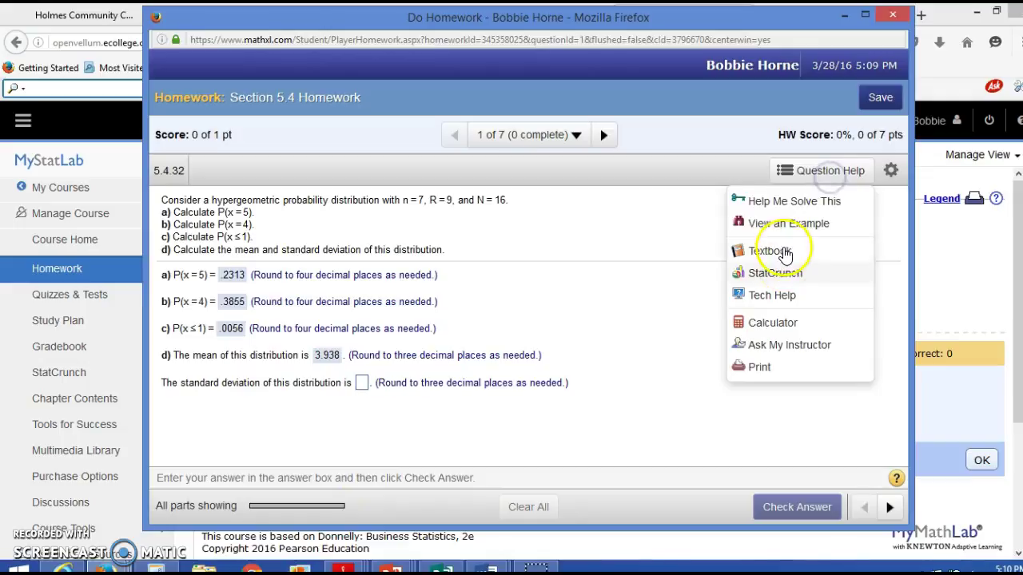
{"action": "left_click", "coordinate": [788, 223]}
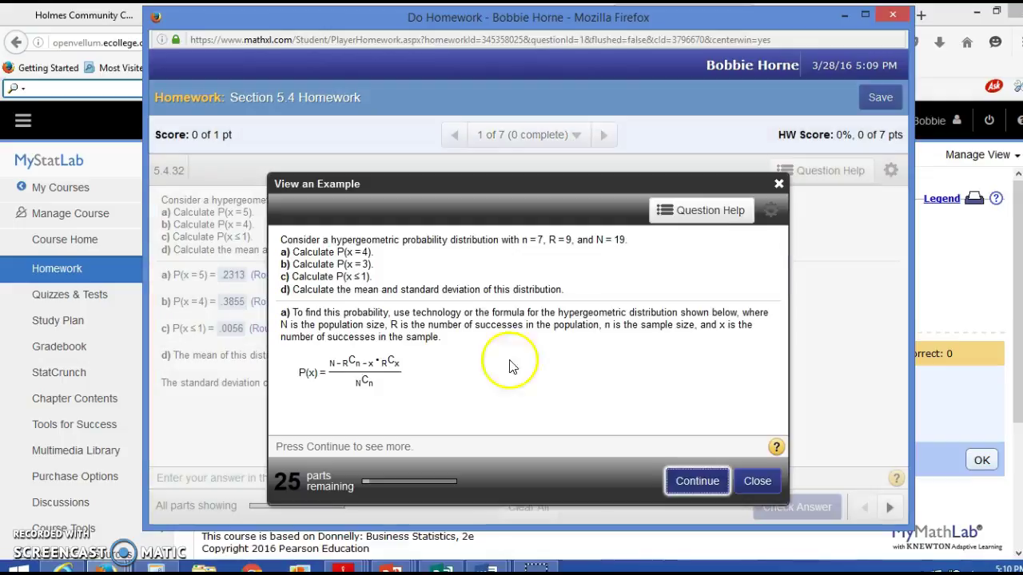
{"action": "left_click", "coordinate": [697, 479]}
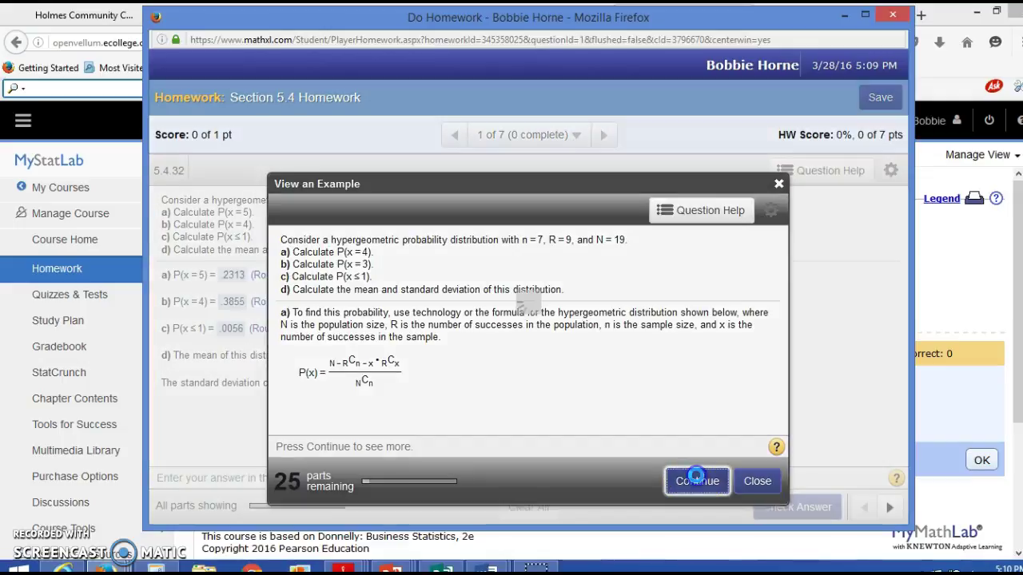
{"action": "left_click", "coordinate": [697, 481]}
{"action": "left_click", "coordinate": [698, 482]}
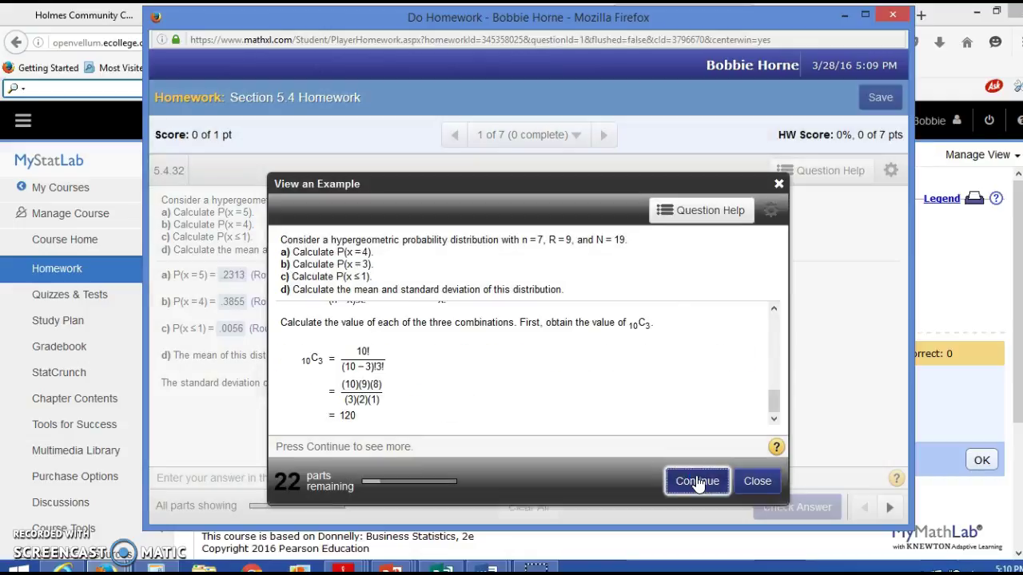
{"action": "left_click", "coordinate": [698, 481]}
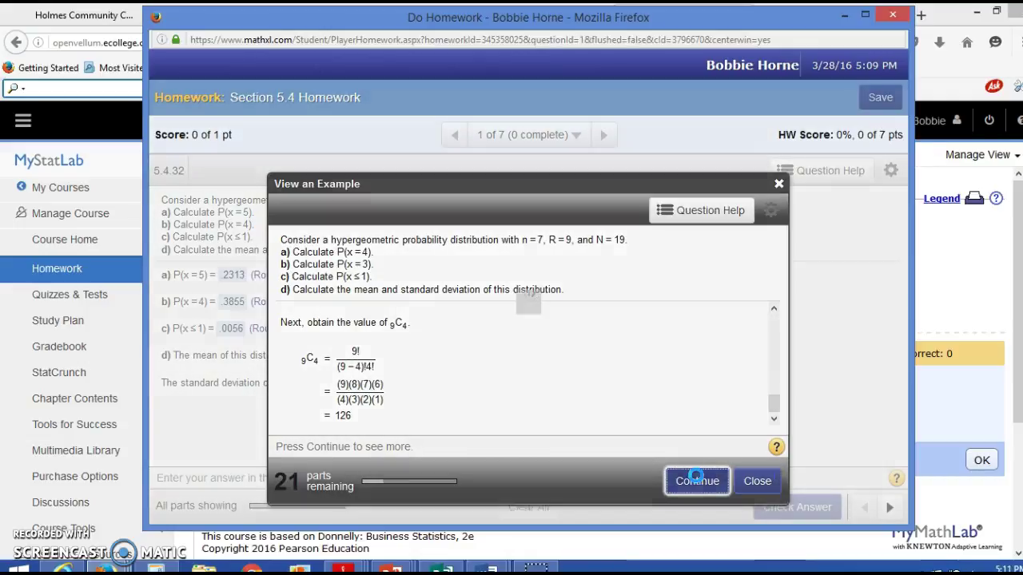
{"action": "left_click", "coordinate": [698, 481]}
{"action": "left_click", "coordinate": [697, 481]}
{"action": "left_click", "coordinate": [697, 480]}
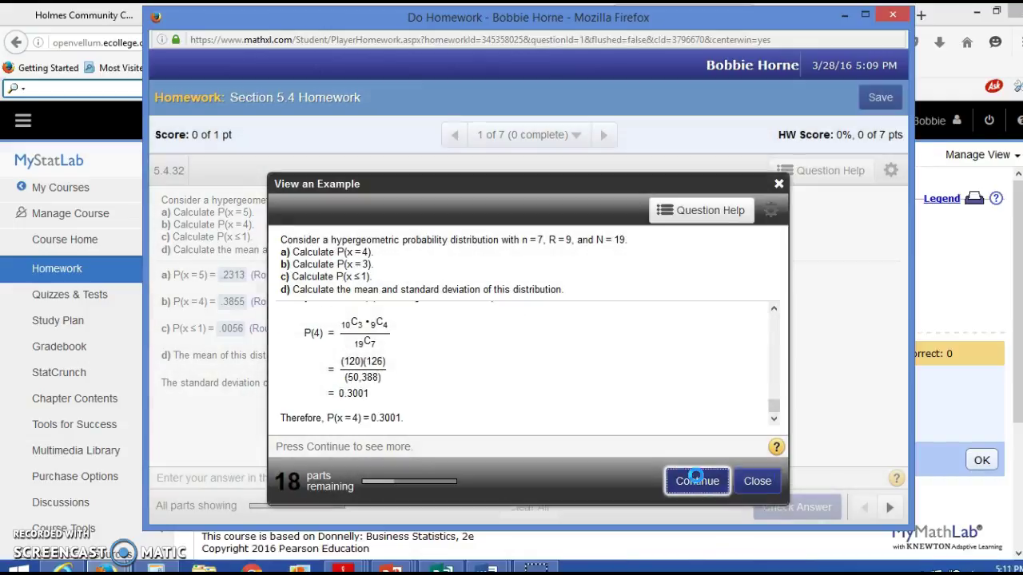
{"action": "left_click", "coordinate": [696, 478]}
{"action": "left_click", "coordinate": [696, 480]}
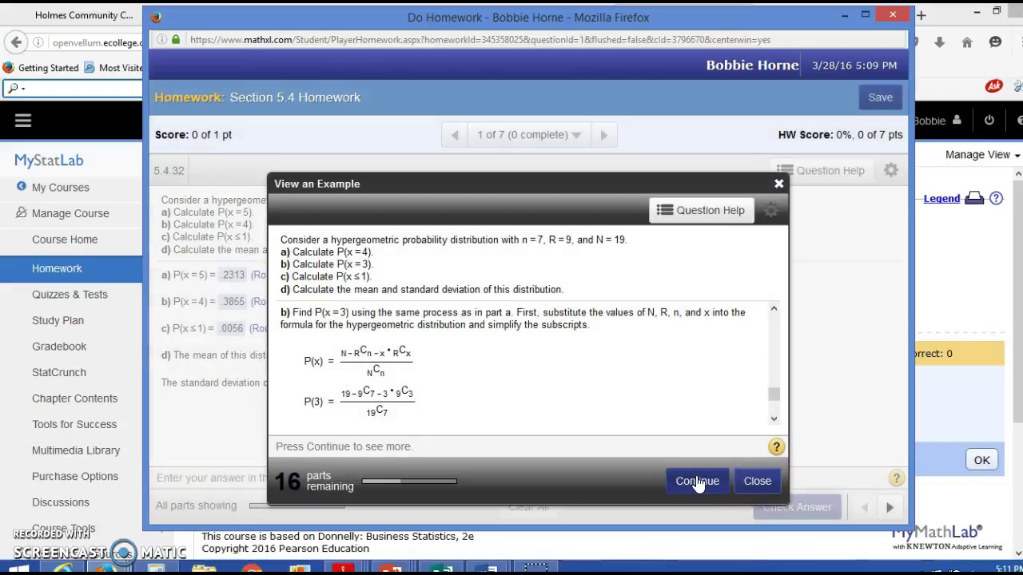
{"action": "left_click", "coordinate": [698, 481]}
{"action": "left_click", "coordinate": [697, 481]}
{"action": "left_click", "coordinate": [698, 481]}
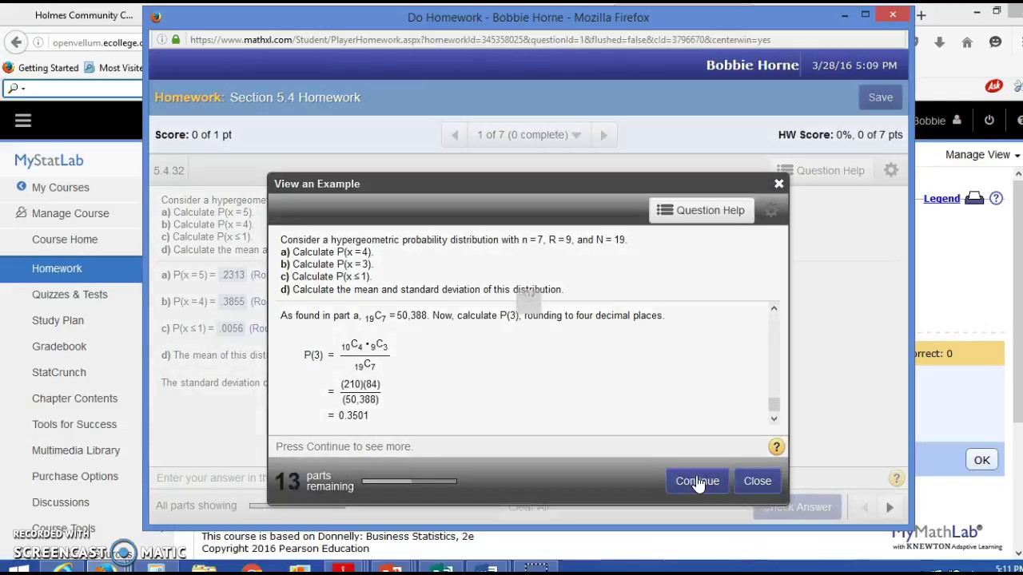
{"action": "left_click", "coordinate": [697, 481]}
{"action": "left_click", "coordinate": [697, 481]}
{"action": "left_click", "coordinate": [697, 481]}
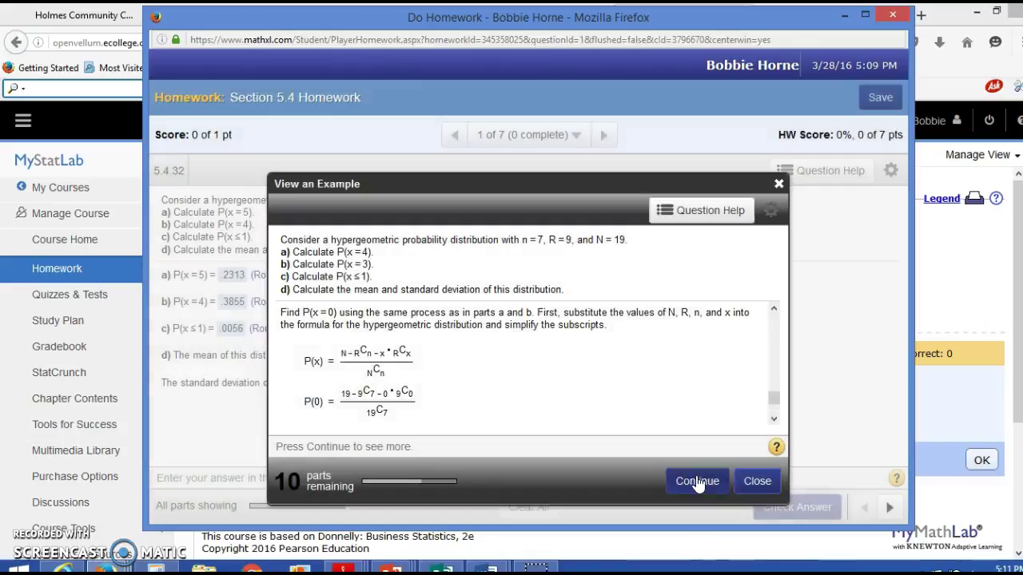
{"action": "left_click", "coordinate": [698, 481]}
{"action": "left_click", "coordinate": [698, 481]}
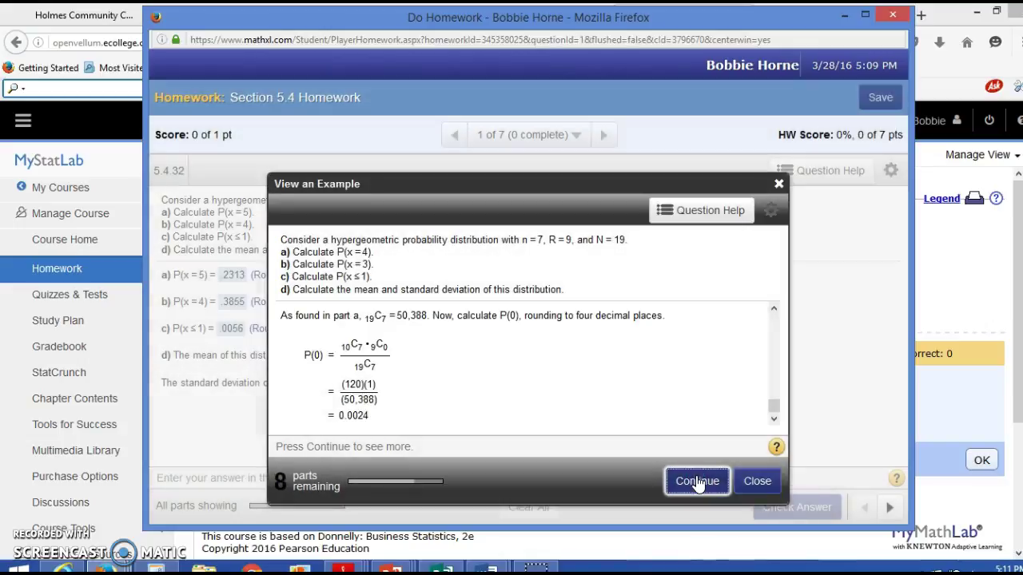
{"action": "left_click", "coordinate": [697, 481]}
{"action": "left_click", "coordinate": [698, 481]}
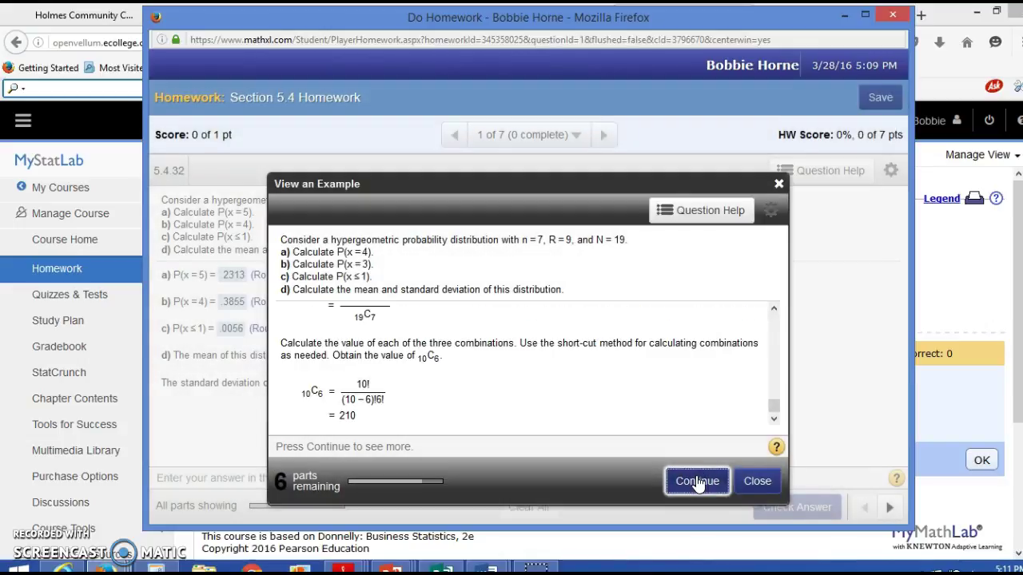
{"action": "left_click", "coordinate": [697, 481]}
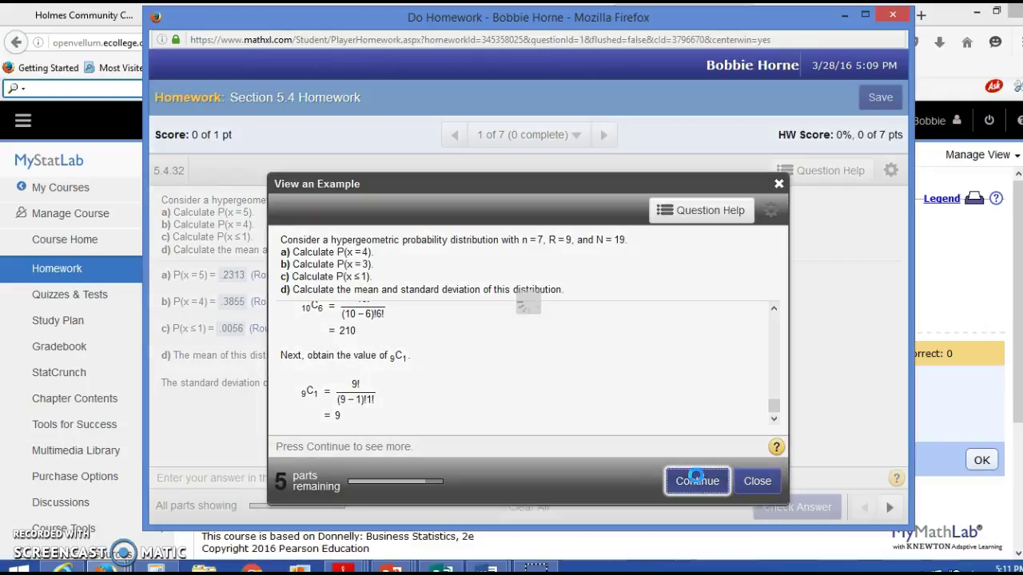
{"action": "left_click", "coordinate": [697, 481]}
{"action": "left_click", "coordinate": [697, 481]}
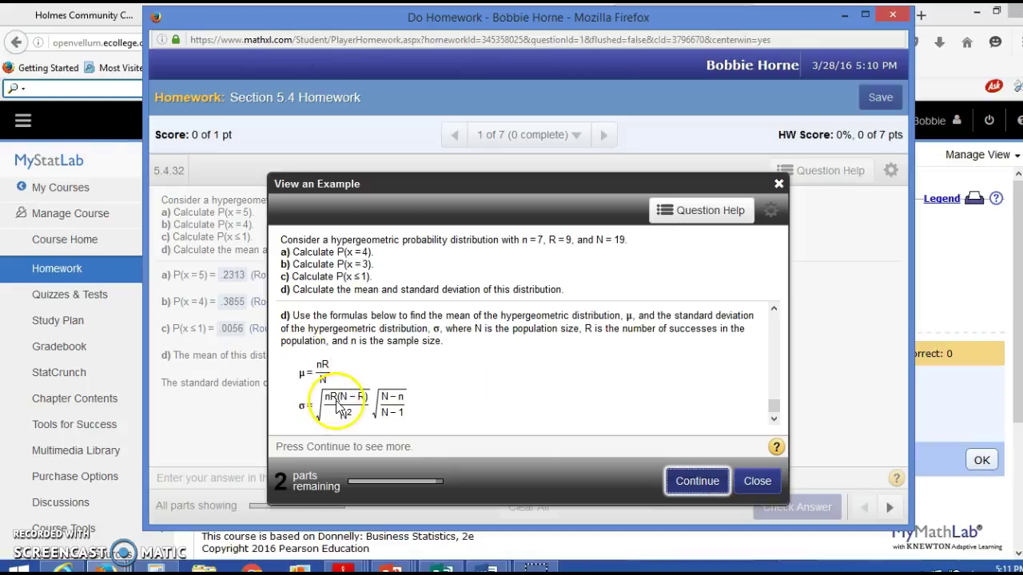
- Drag the example window aside to uncover the problem statement and answer boxes
{"action": "left_click_drag", "start_coordinate": [507, 183], "coordinate": [580, 234]}
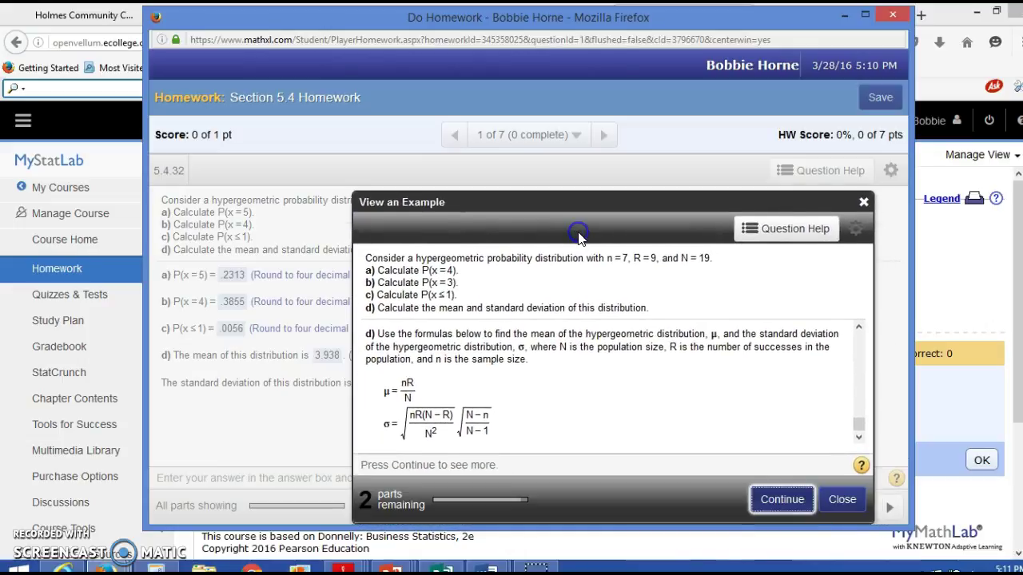
{"action": "left_click_drag", "start_coordinate": [509, 205], "coordinate": [508, 223]}
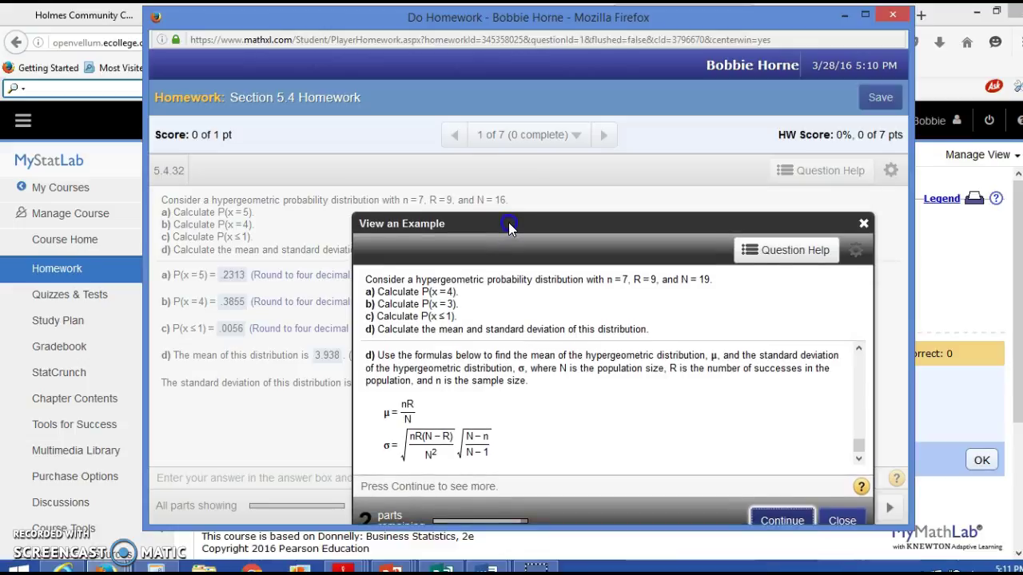
{"action": "mouse_move", "coordinate": [508, 222]}
{"action": "left_mouse_down"}
{"action": "mouse_move", "coordinate": [508, 214]}
{"action": "mouse_move", "coordinate": [503, 252]}
{"action": "mouse_move", "coordinate": [504, 206]}
{"action": "mouse_move", "coordinate": [505, 235]}
{"action": "left_mouse_up"}
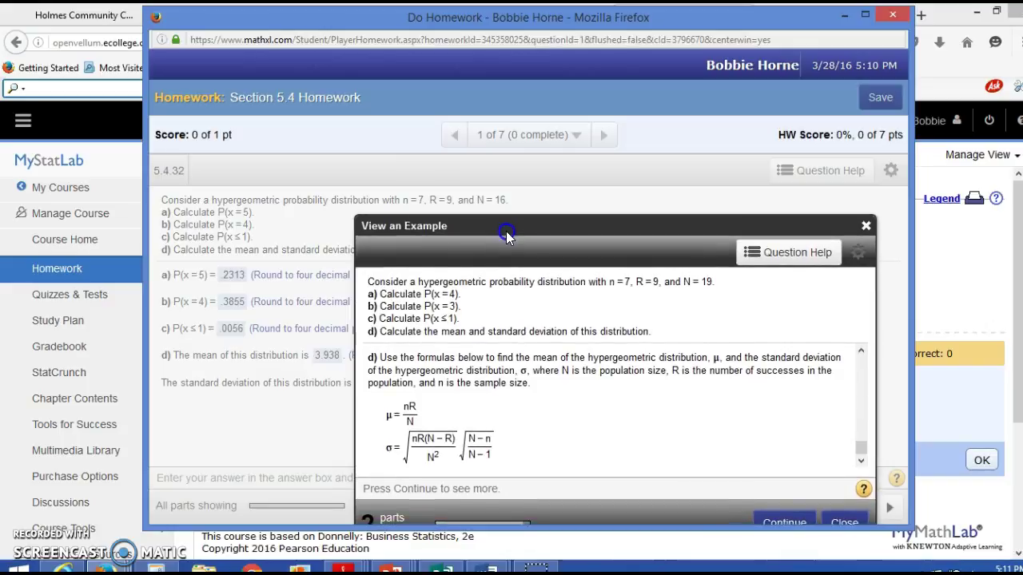
{"action": "left_click_drag", "start_coordinate": [507, 233], "coordinate": [507, 226]}
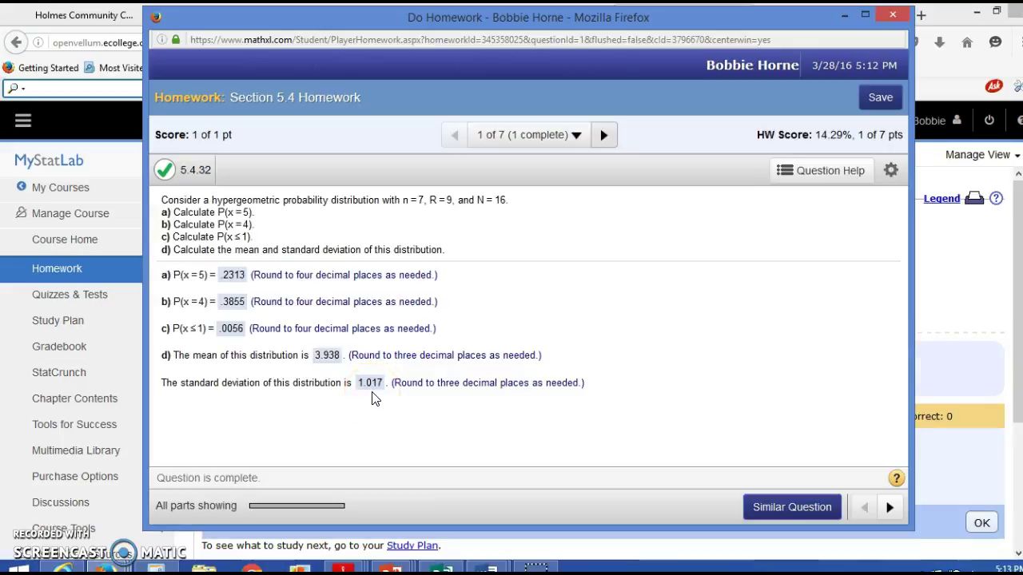
- Open the Question Help dropdown for the completed hypergeometric question
{"action": "left_click", "coordinate": [829, 317]}
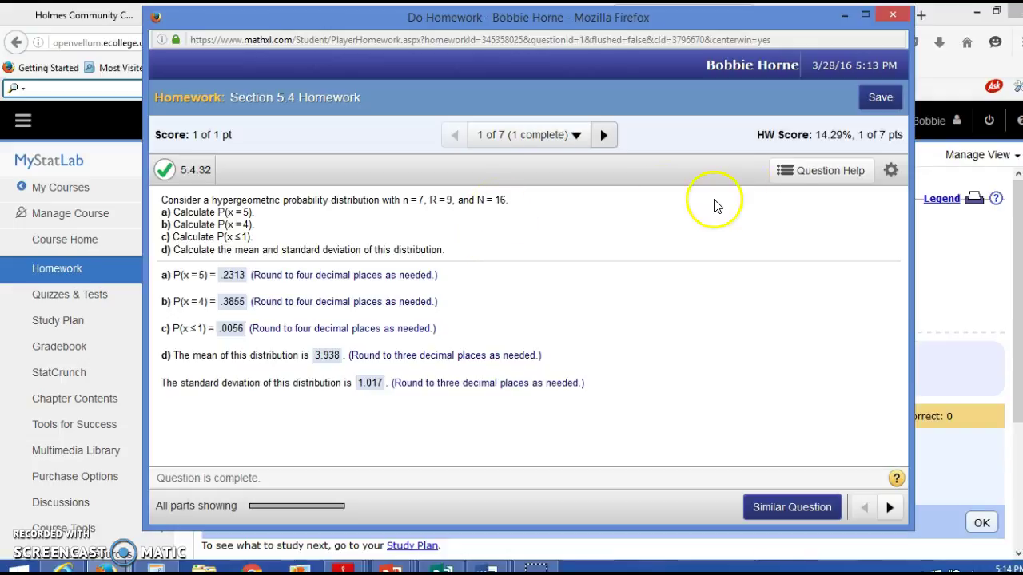
{"action": "left_click", "coordinate": [799, 170]}
- Step the example through P(4), P(3), P(x≤1) = 0.0399, mean 3.316, and standard deviation
{"action": "left_click", "coordinate": [774, 223]}
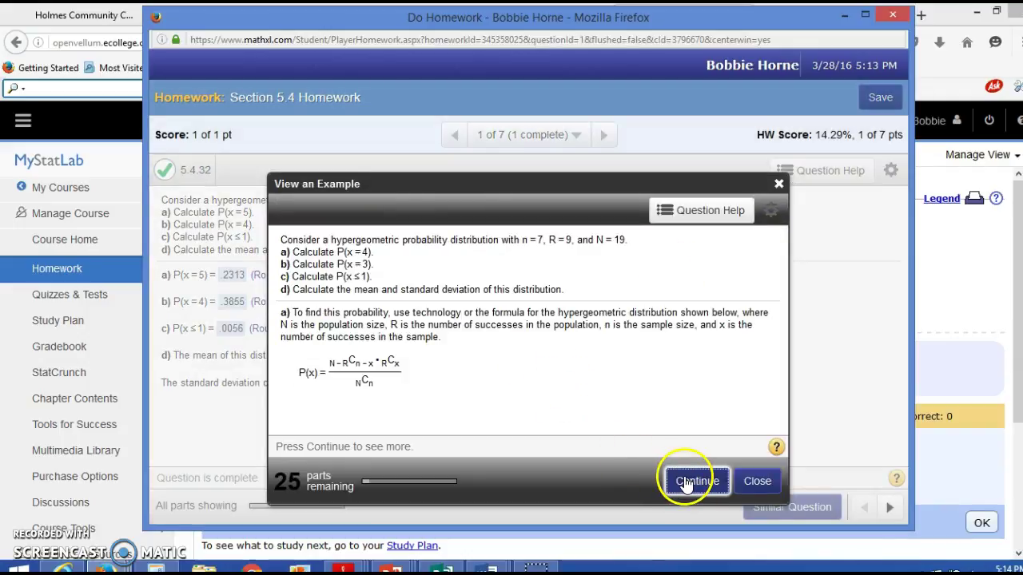
{"action": "left_click", "coordinate": [680, 485]}
{"action": "left_click", "coordinate": [685, 484]}
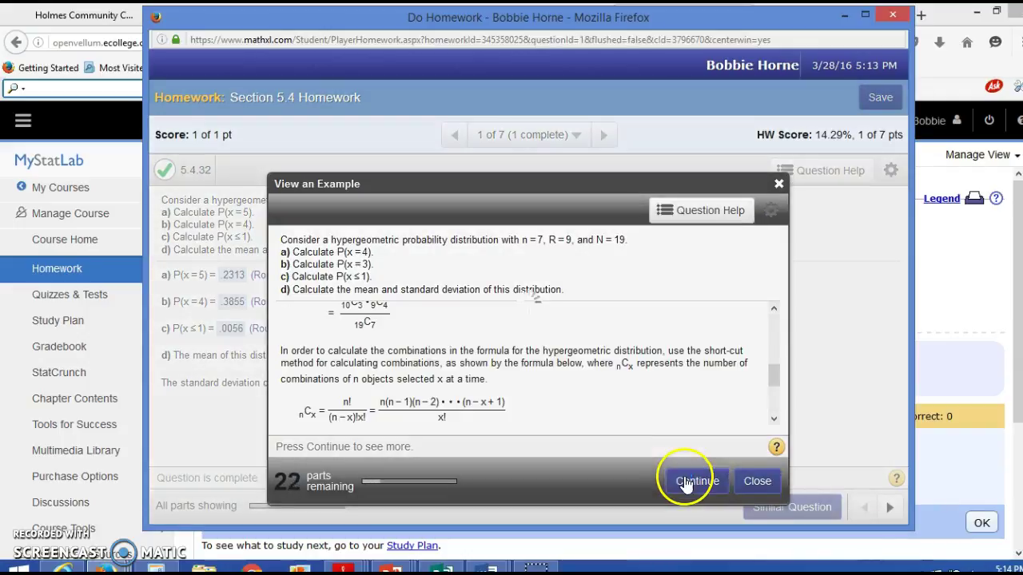
{"action": "left_click", "coordinate": [685, 483]}
{"action": "left_click", "coordinate": [686, 482]}
{"action": "left_click", "coordinate": [684, 480]}
{"action": "left_click", "coordinate": [685, 479]}
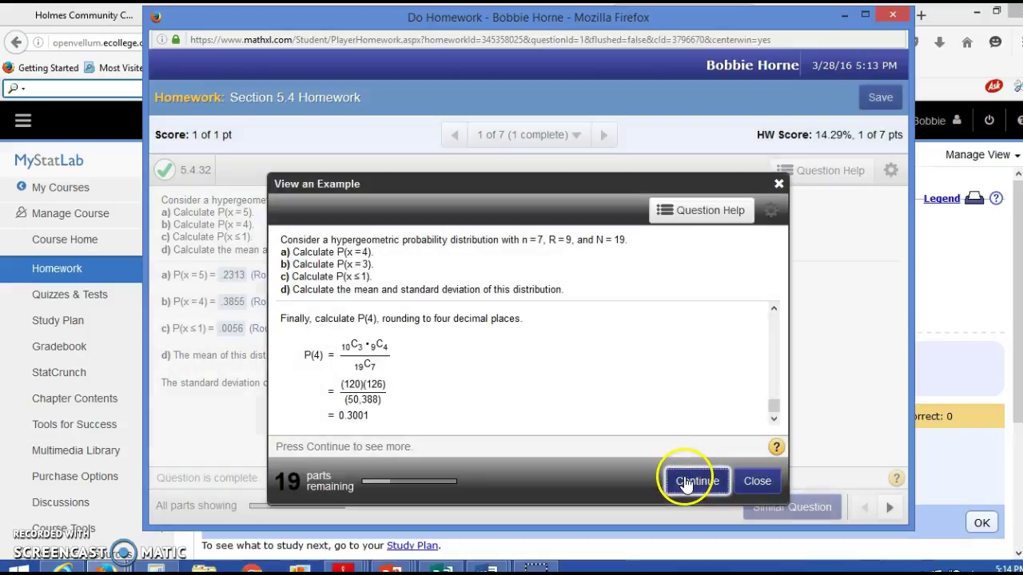
{"action": "left_click", "coordinate": [685, 479]}
{"action": "left_click", "coordinate": [684, 479]}
{"action": "left_click", "coordinate": [685, 479]}
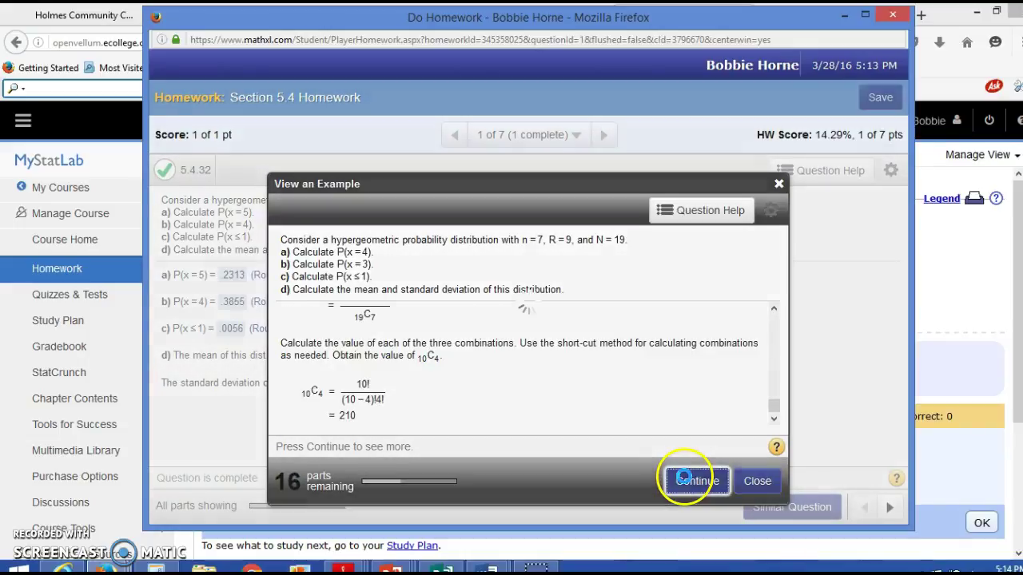
{"action": "left_click", "coordinate": [684, 479]}
{"action": "left_click", "coordinate": [684, 480]}
{"action": "left_click", "coordinate": [685, 480]}
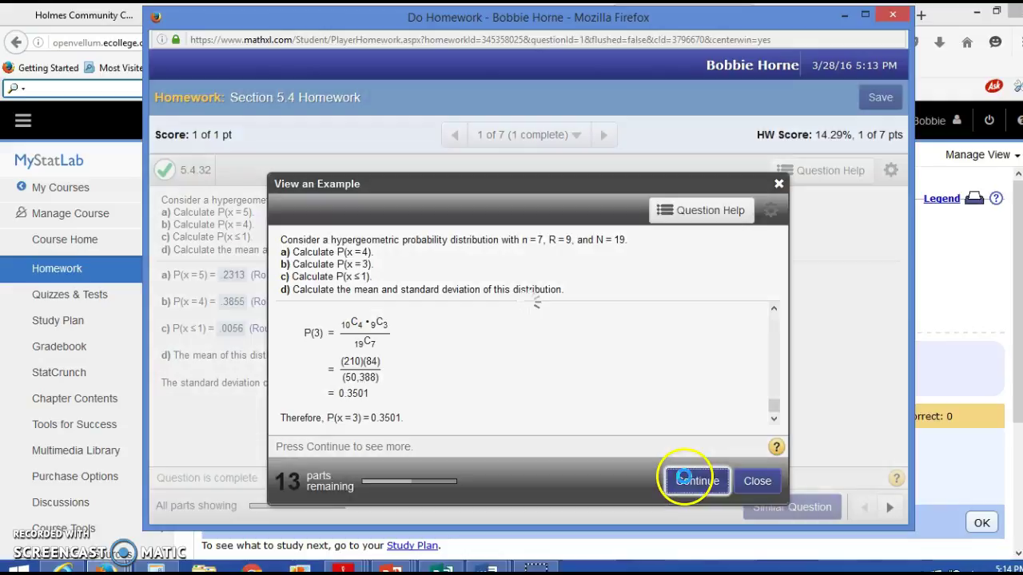
{"action": "left_click", "coordinate": [685, 480]}
{"action": "left_click", "coordinate": [685, 479]}
{"action": "left_click", "coordinate": [685, 480]}
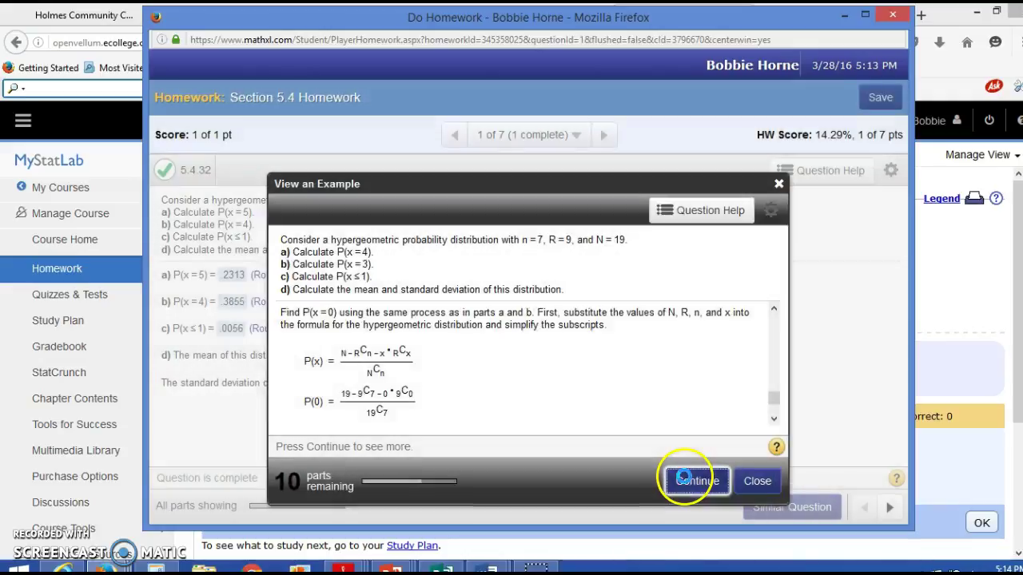
{"action": "left_click", "coordinate": [685, 479]}
{"action": "left_click", "coordinate": [685, 479]}
{"action": "left_click", "coordinate": [684, 479]}
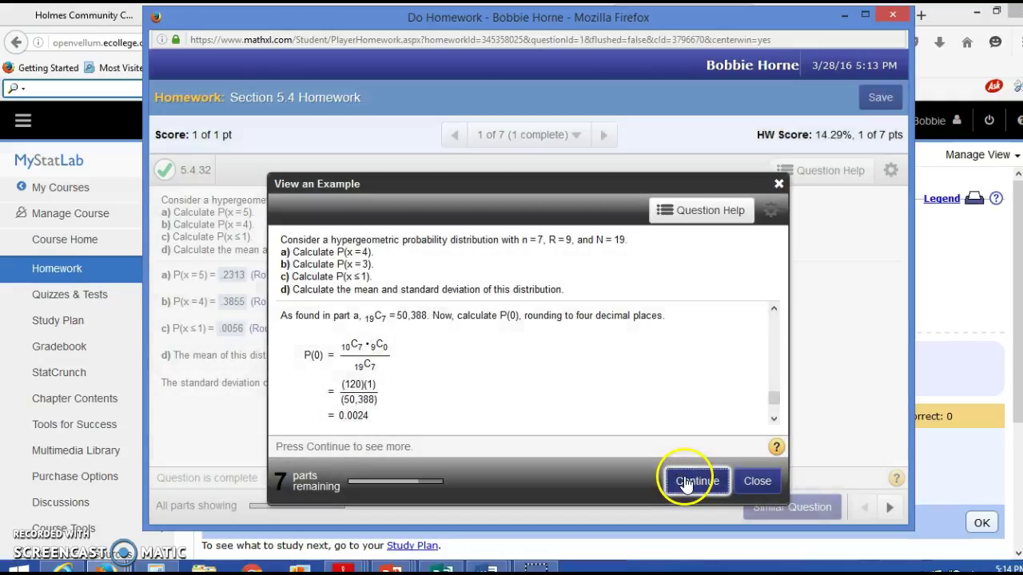
{"action": "left_click", "coordinate": [684, 479]}
{"action": "left_click", "coordinate": [684, 480]}
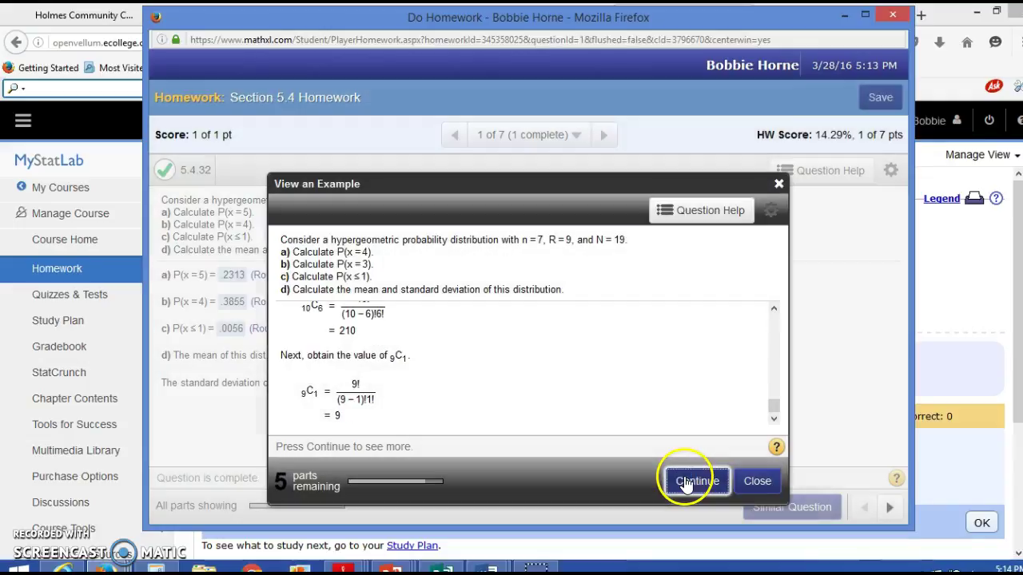
{"action": "left_click", "coordinate": [685, 480]}
{"action": "left_click", "coordinate": [685, 479]}
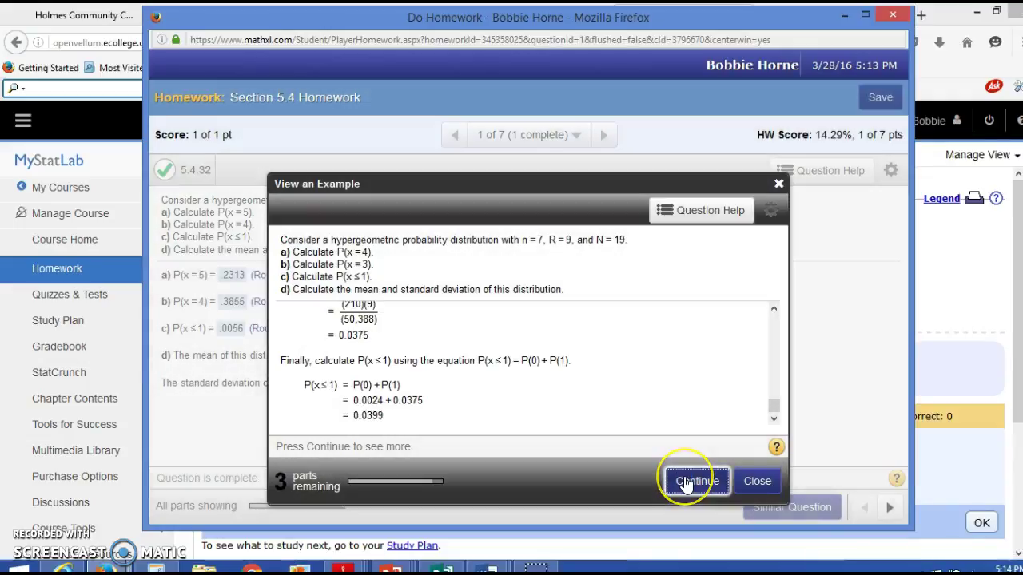
{"action": "left_click", "coordinate": [685, 480]}
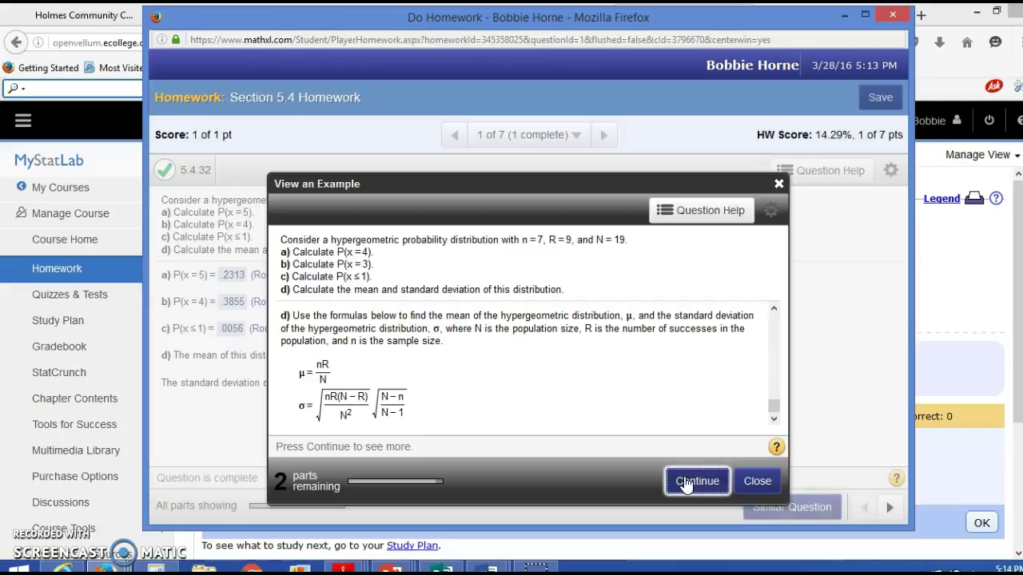
{"action": "left_click", "coordinate": [689, 479]}
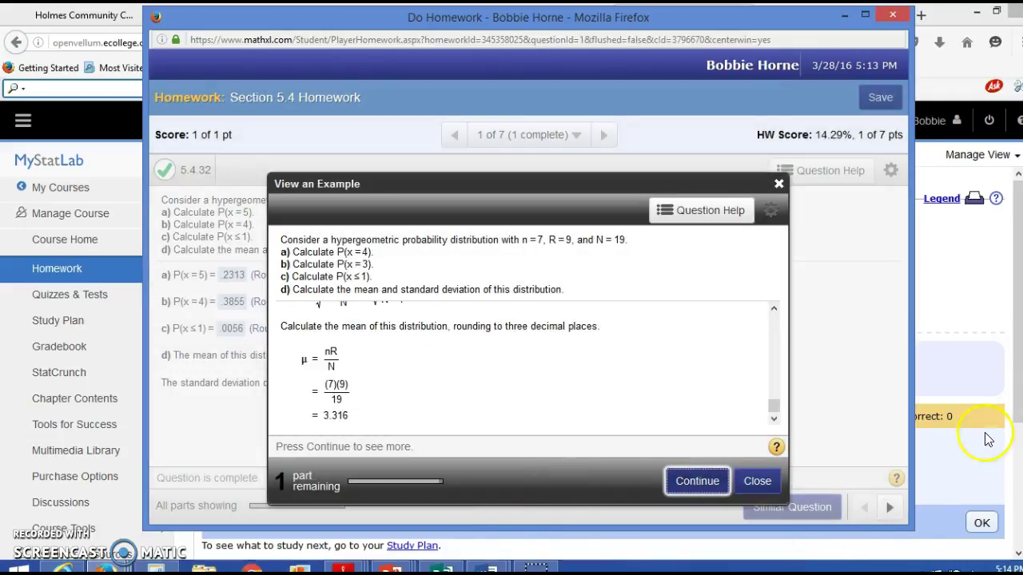
{"action": "left_click", "coordinate": [709, 484]}
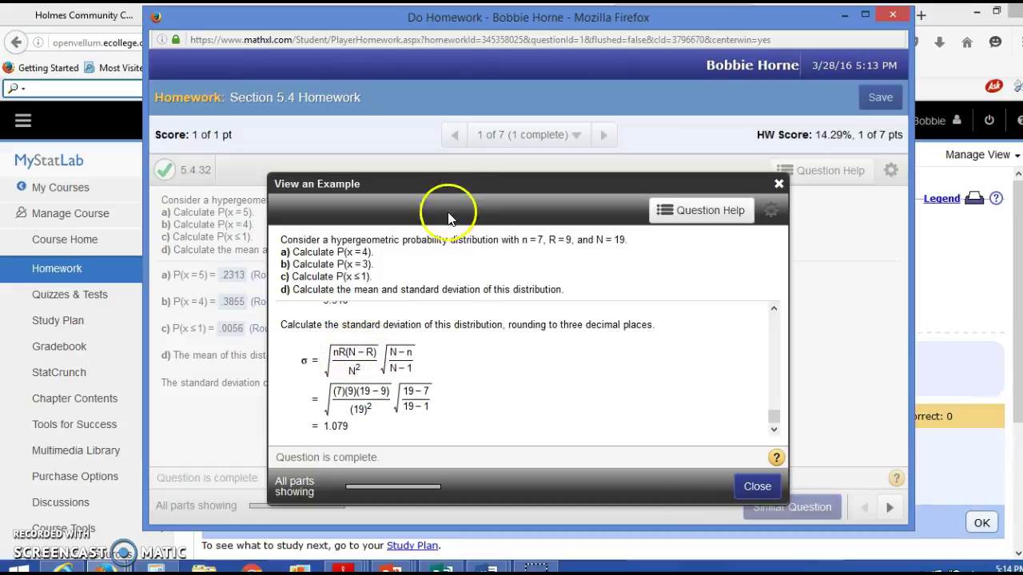
- Move the example aside, maximize Firefox, and close the View an Example dialog
{"action": "left_click_drag", "start_coordinate": [453, 190], "coordinate": [561, 205]}
{"action": "left_click_drag", "start_coordinate": [553, 261], "coordinate": [508, 229]}
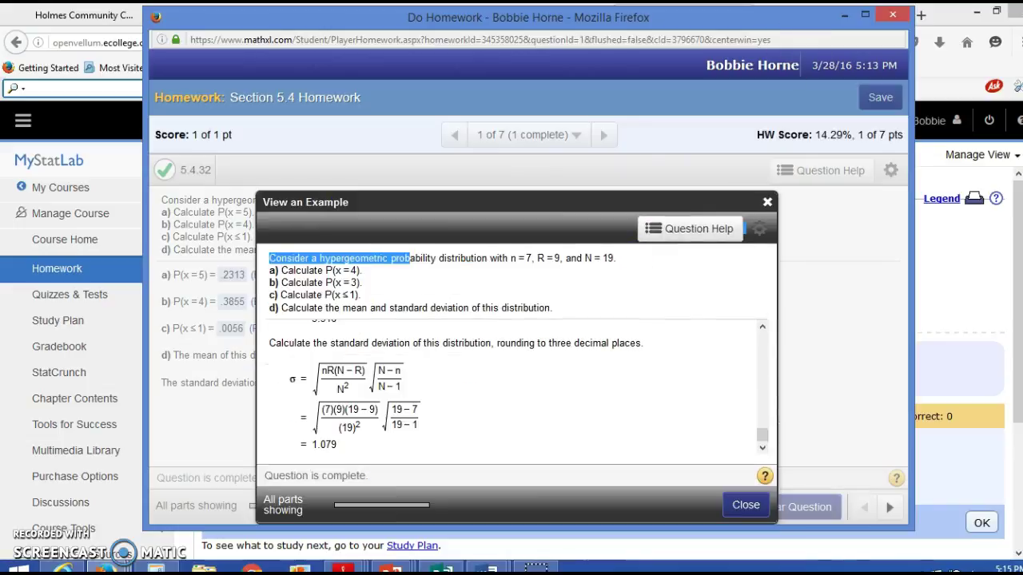
{"action": "left_click", "coordinate": [864, 15]}
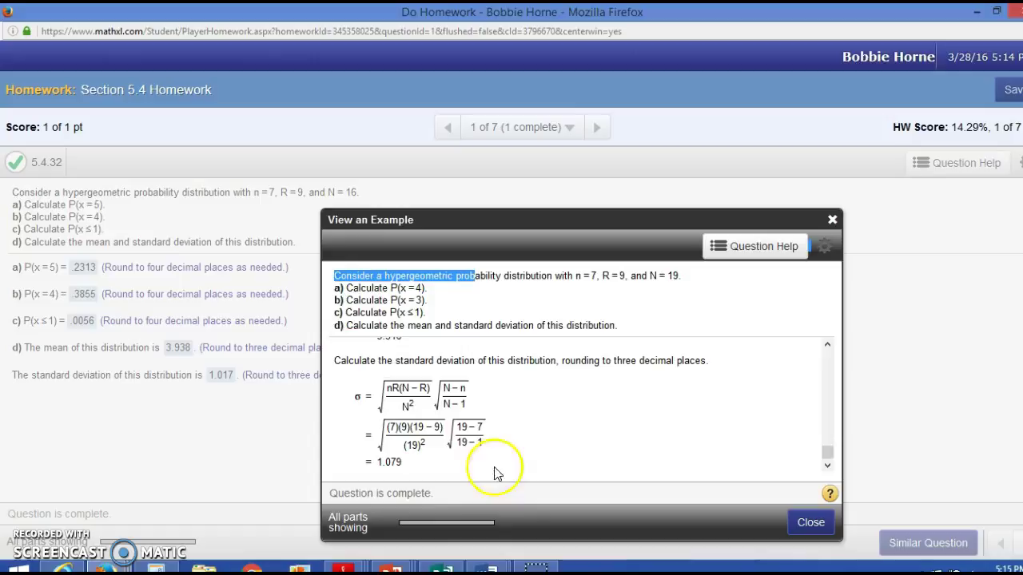
{"action": "left_click", "coordinate": [811, 522]}
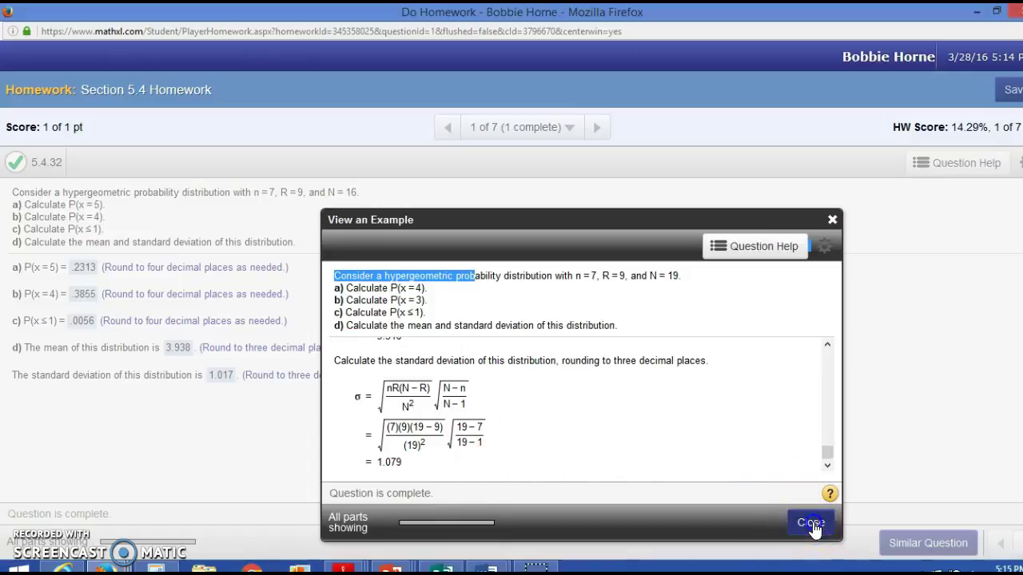